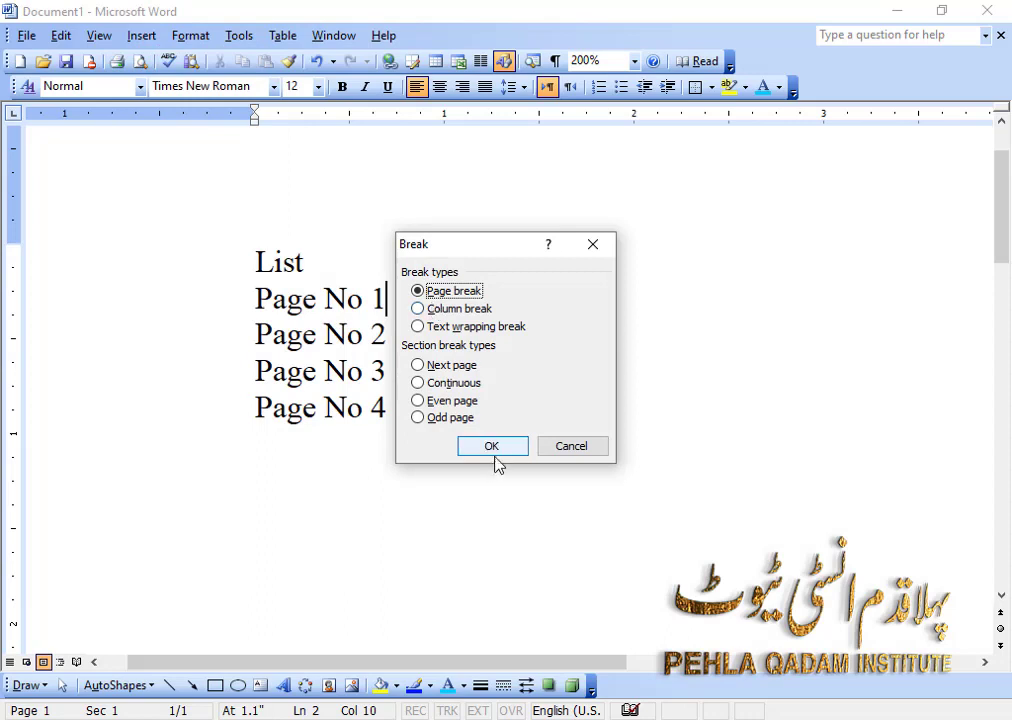
Insert a page break after the "Page No 1" line and remove the empty line above "Page No 2".
left_click(496, 446)
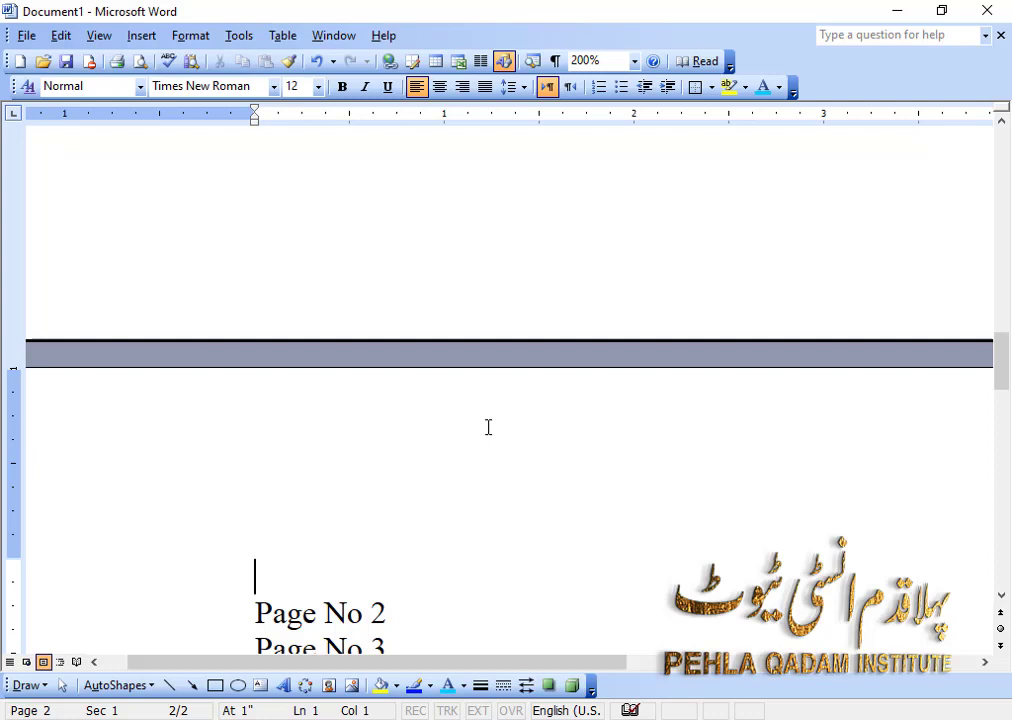
key("Delete")
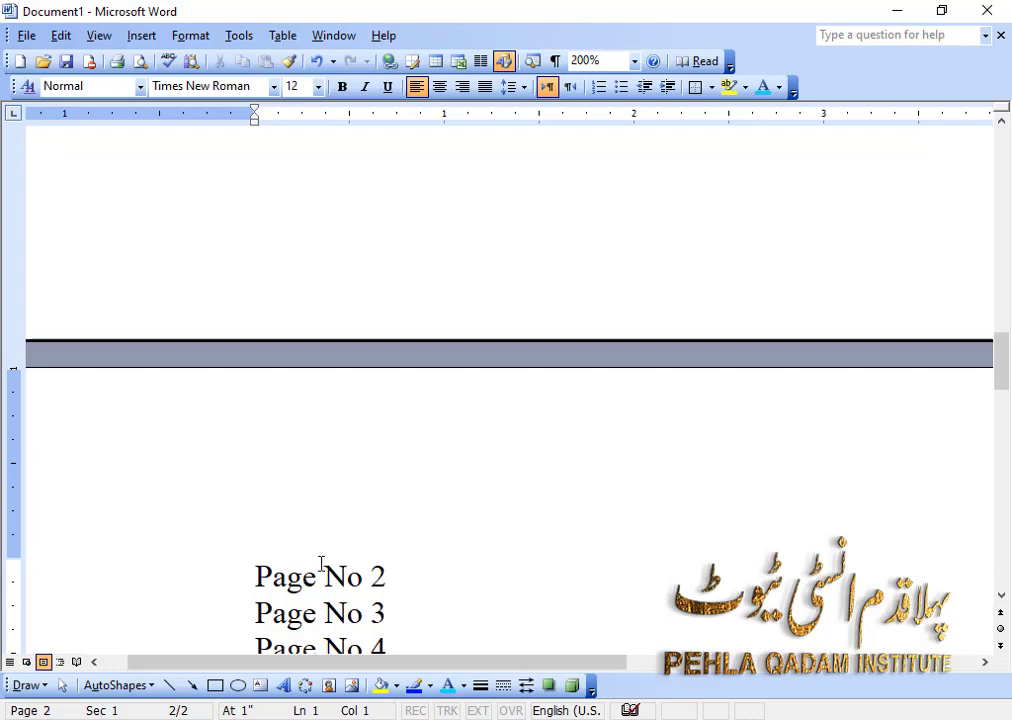
left_click(141, 35)
left_click(165, 59)
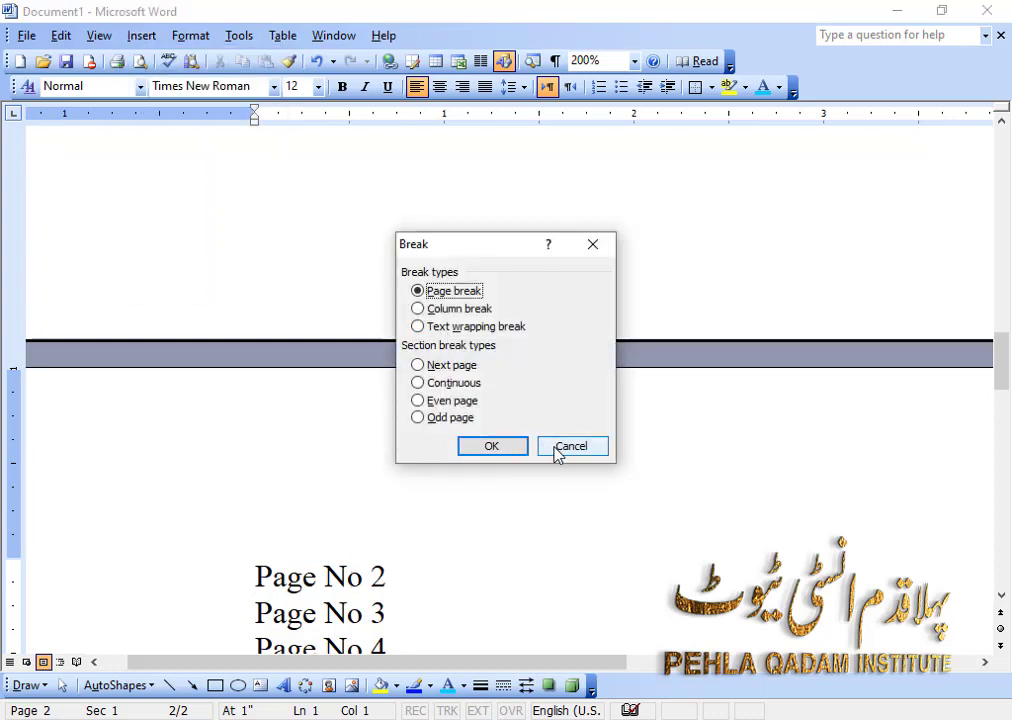
left_click(558, 450)
Insert a page break at the end of the "Page No 3" line.
left_click(401, 617)
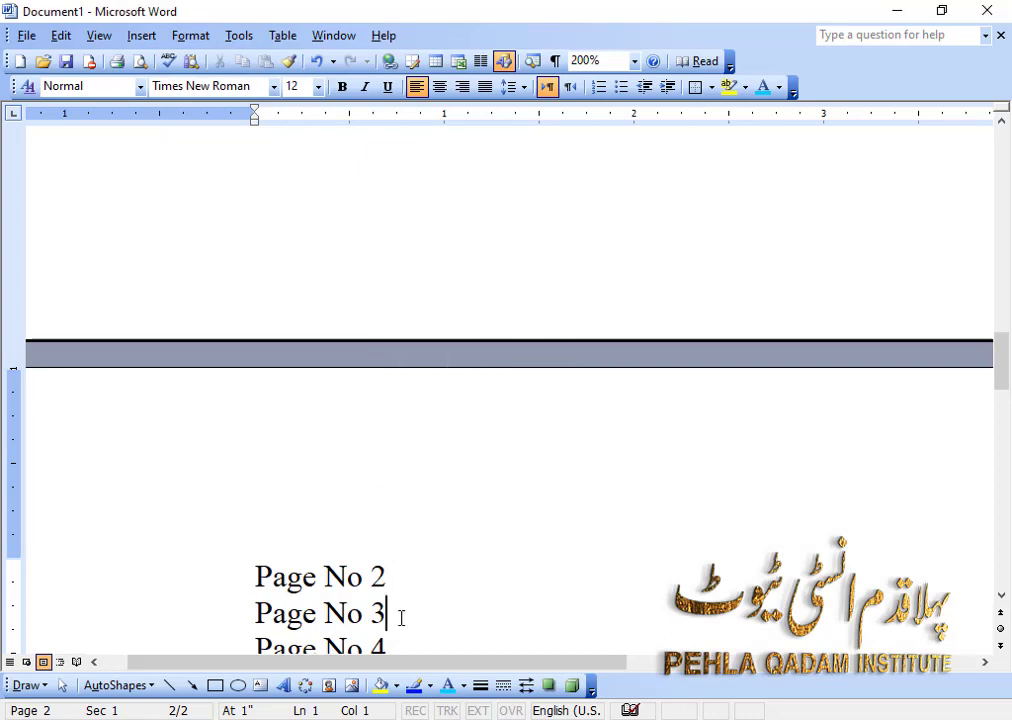
left_click(141, 35)
left_click(194, 82)
left_click(490, 445)
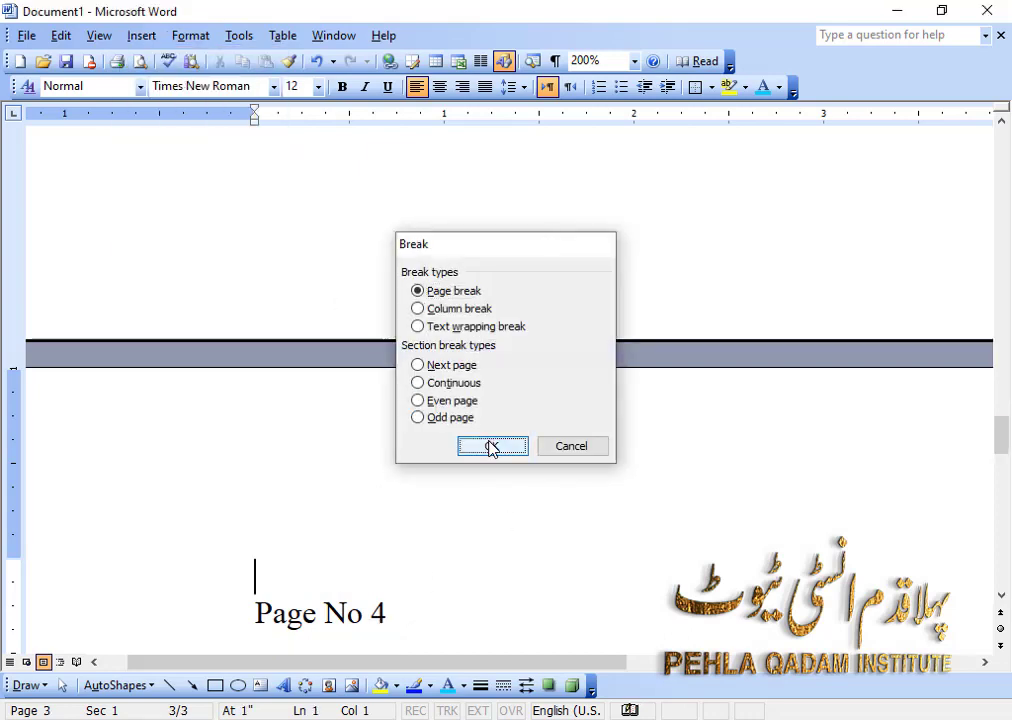
Insert a page break in front of "Page No 3" to separate it from "Page No 2".
left_click_drag(996, 436, 1000, 300)
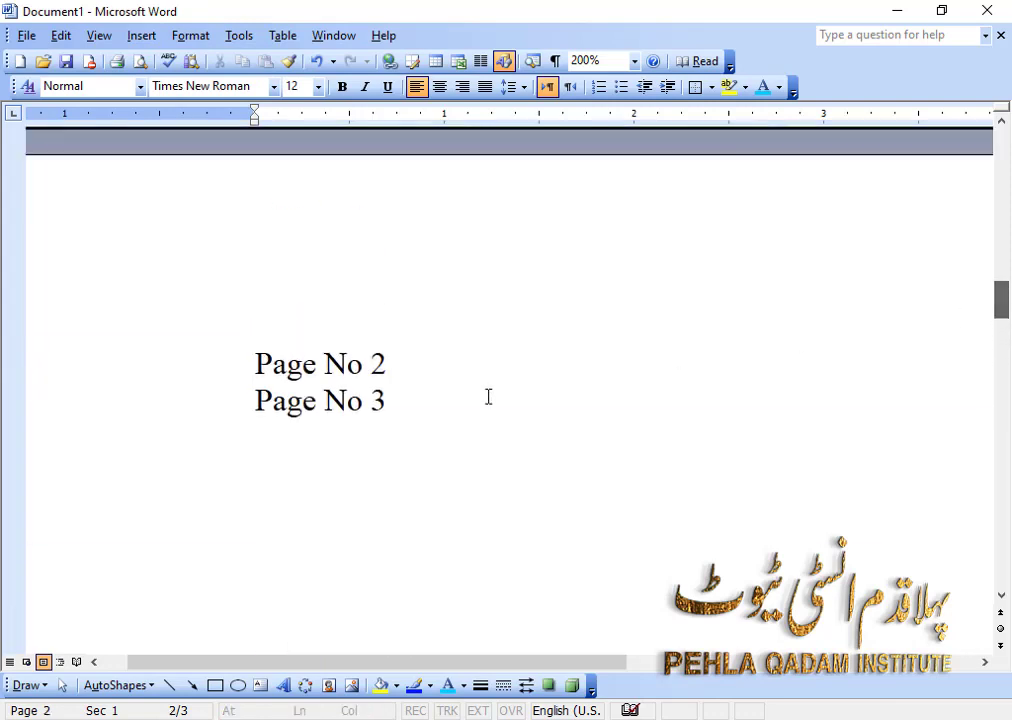
left_click(257, 398)
left_click(141, 35)
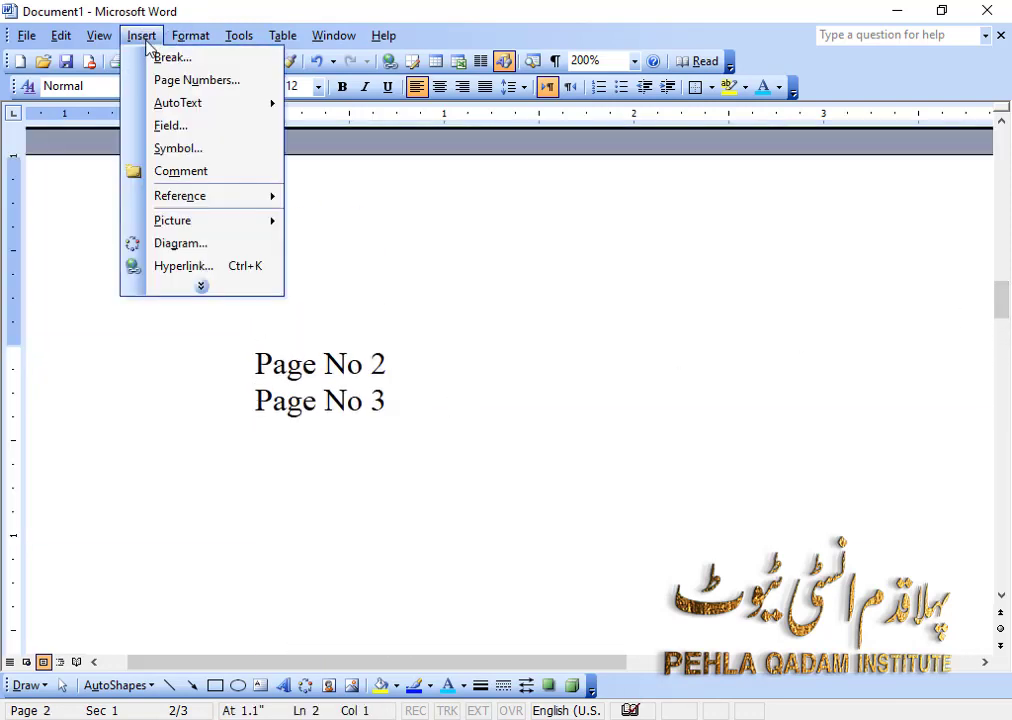
left_click(184, 60)
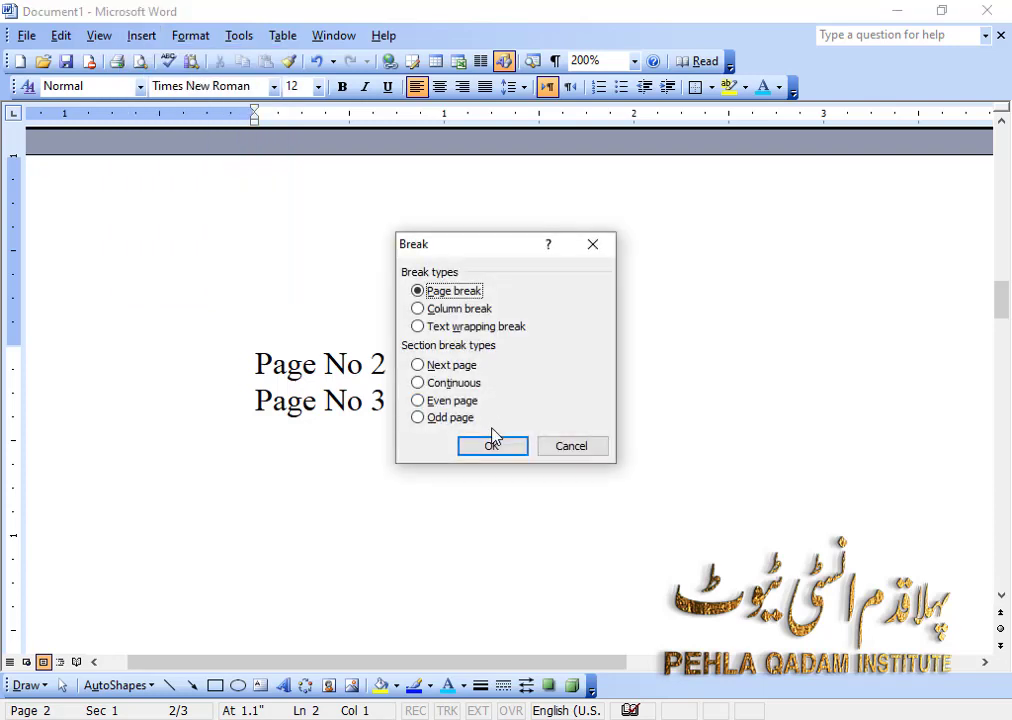
left_click(492, 444)
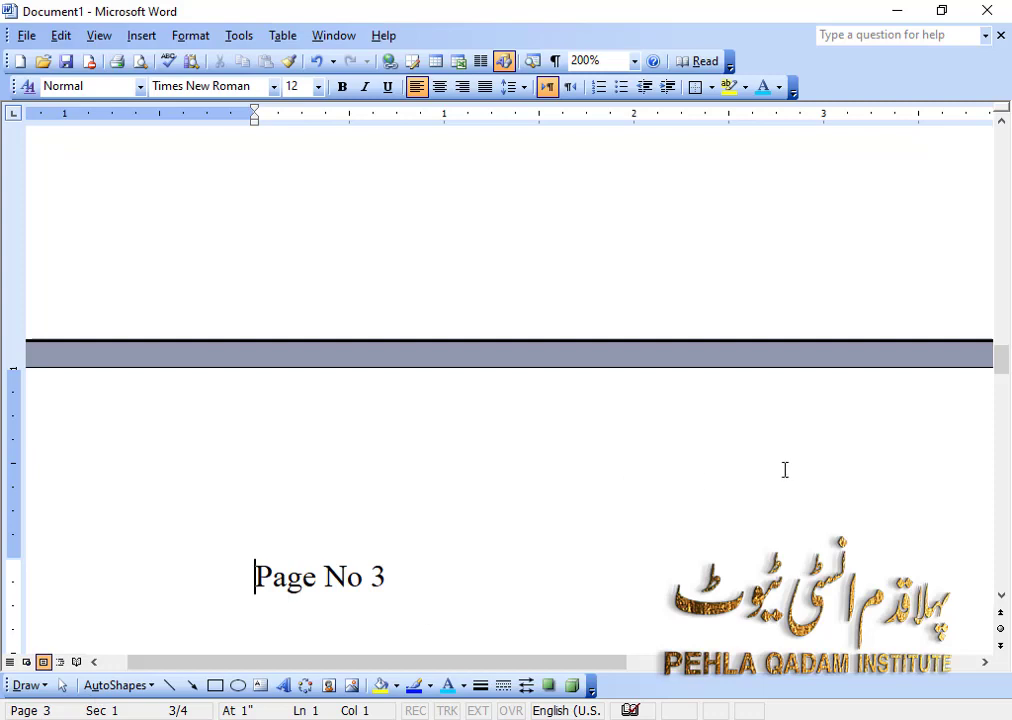
Add the lines "Page 2", "Page 3" and "Page 4" below "Page No 1" in the list on the first page.
left_click_drag(1001, 370, 992, 158)
left_click(395, 402)
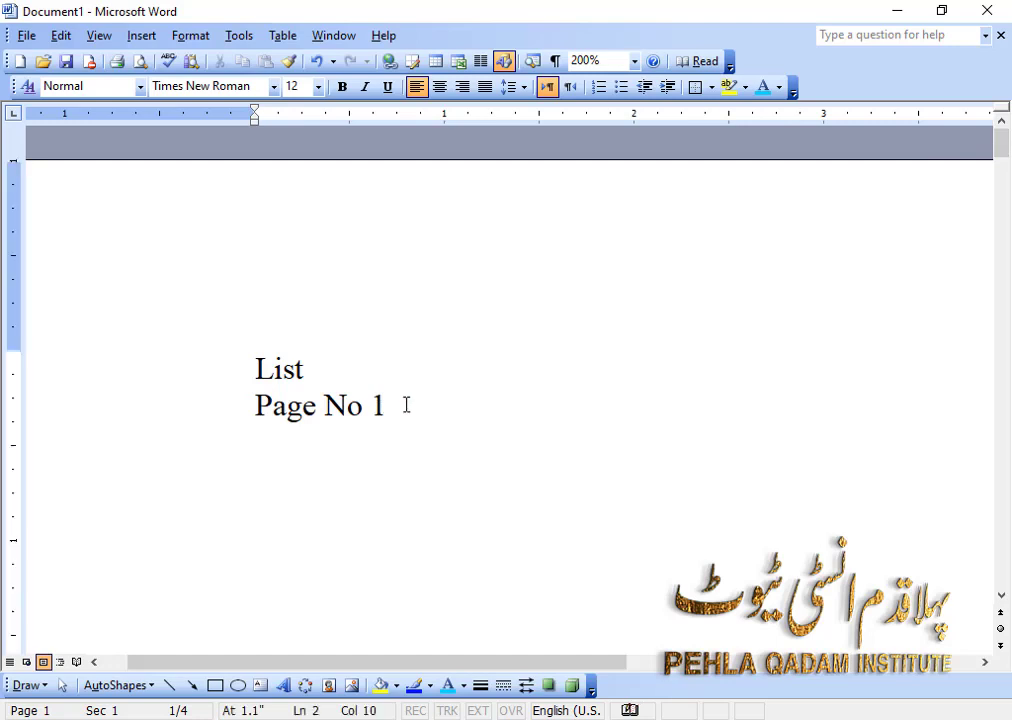
key("Return")
type("Page 2")
key("Return")
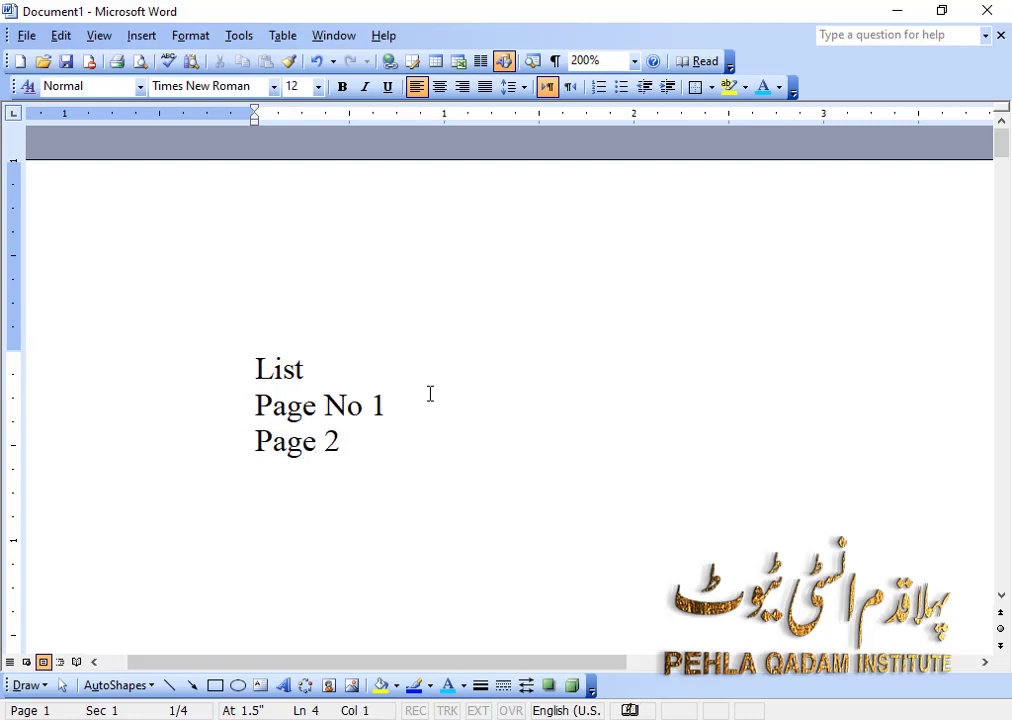
type("page 3")
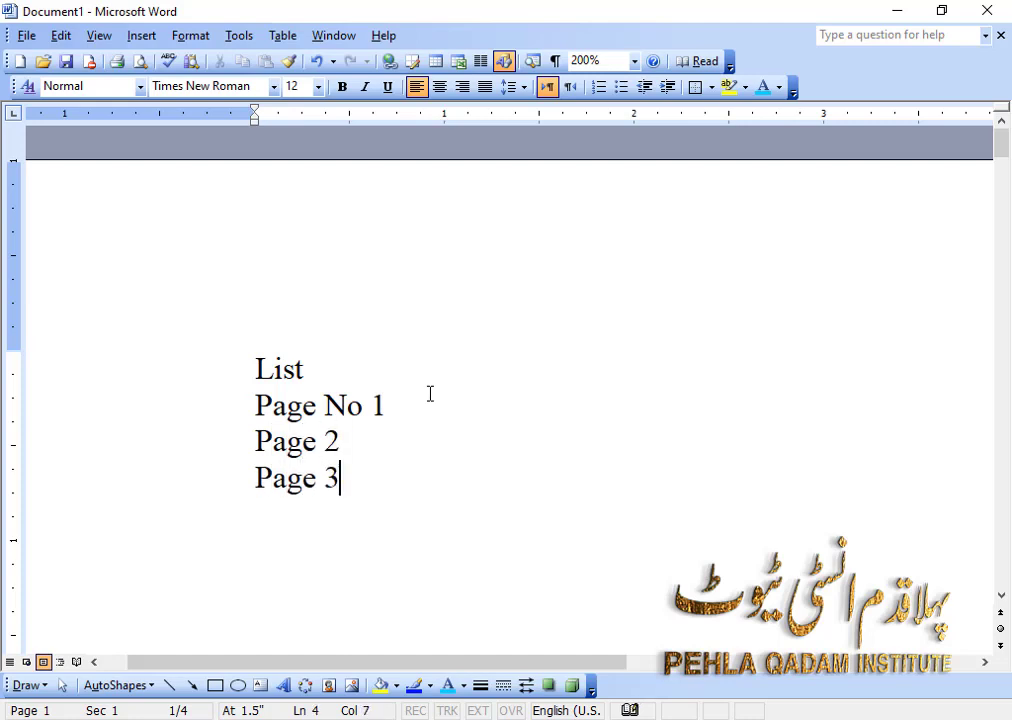
key("Return")
type("Page 4")
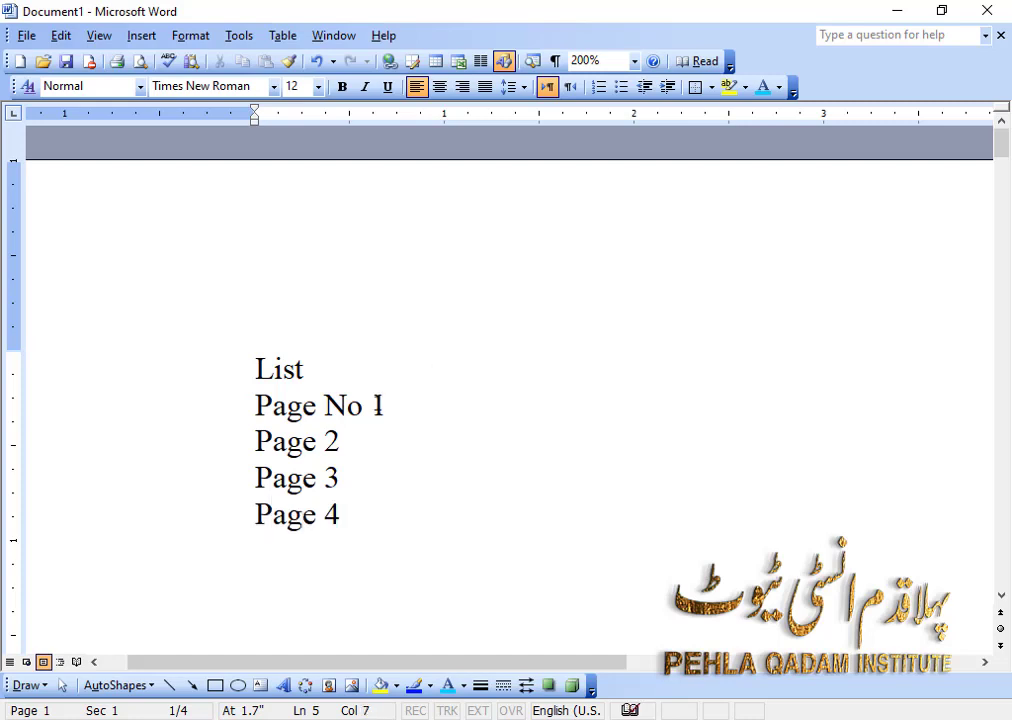
Add a bookmark named page2 to the "Page No 2" text on the second page.
left_click(324, 441)
left_click(1001, 597)
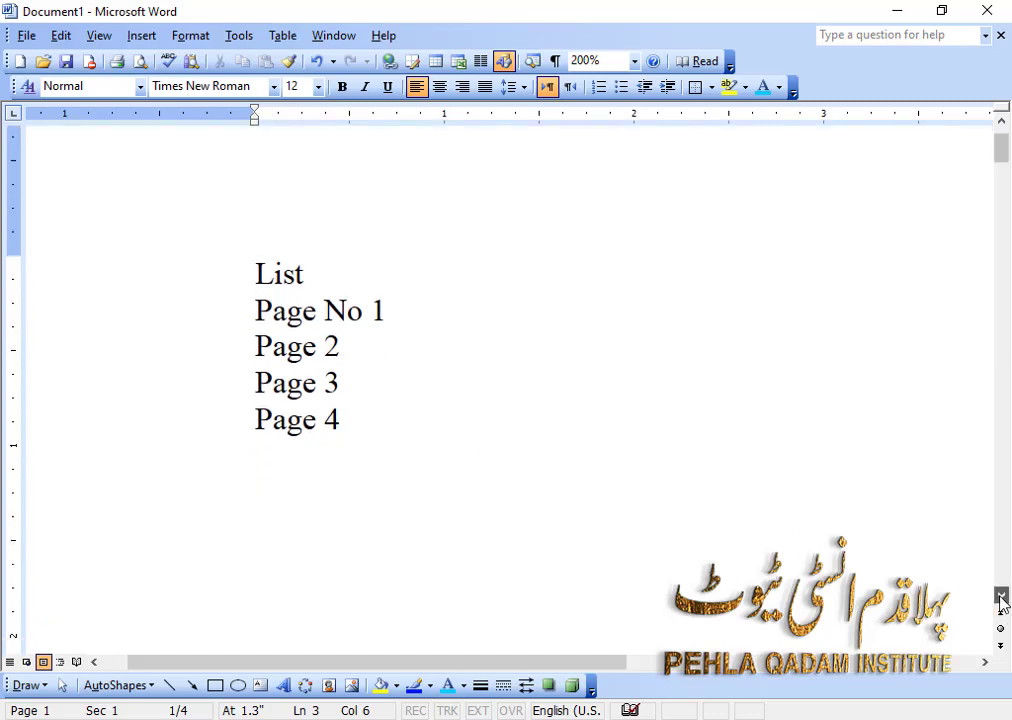
left_click(1007, 562)
left_click(1007, 562)
left_click(1007, 562)
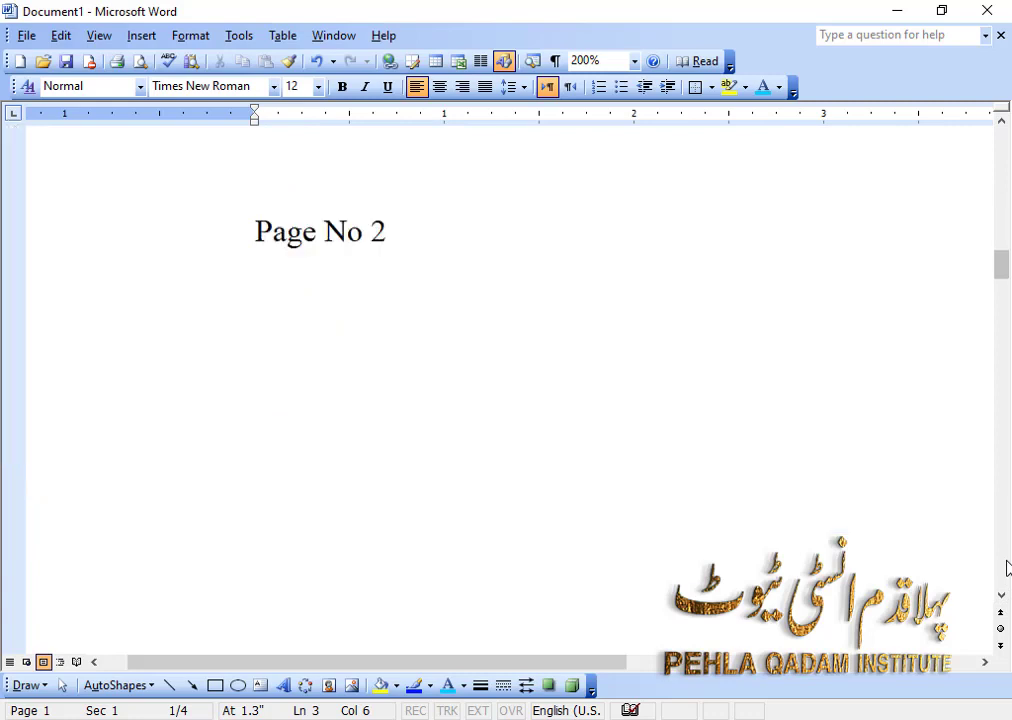
left_click_drag(1003, 267, 1003, 248)
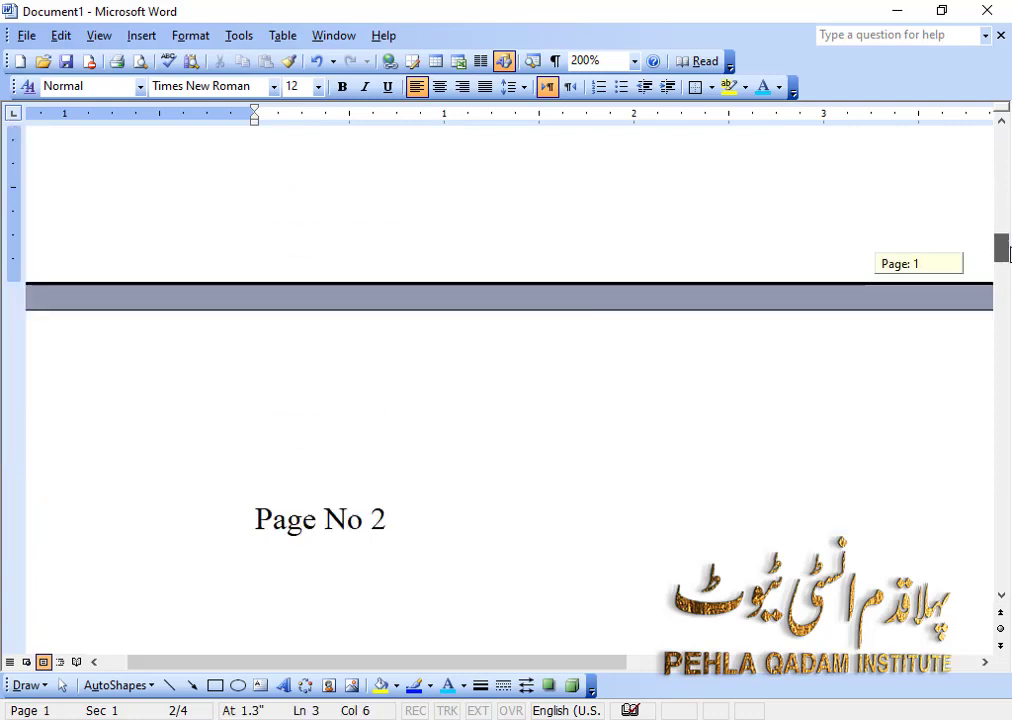
left_click_drag(397, 532, 254, 521)
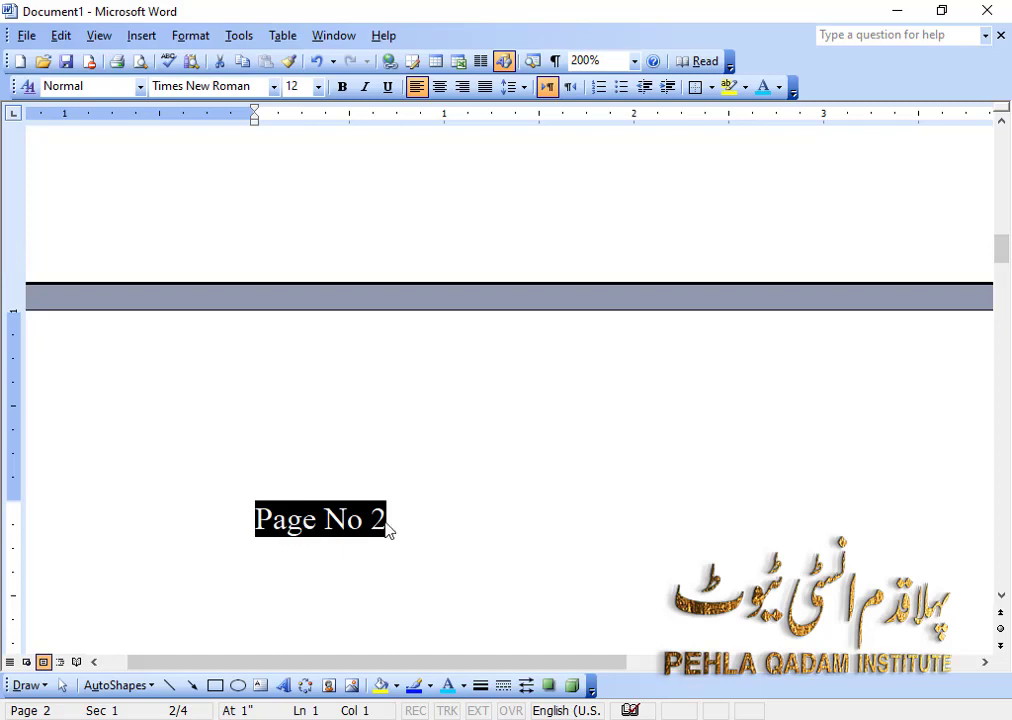
left_click(141, 35)
mouse_move(201, 286)
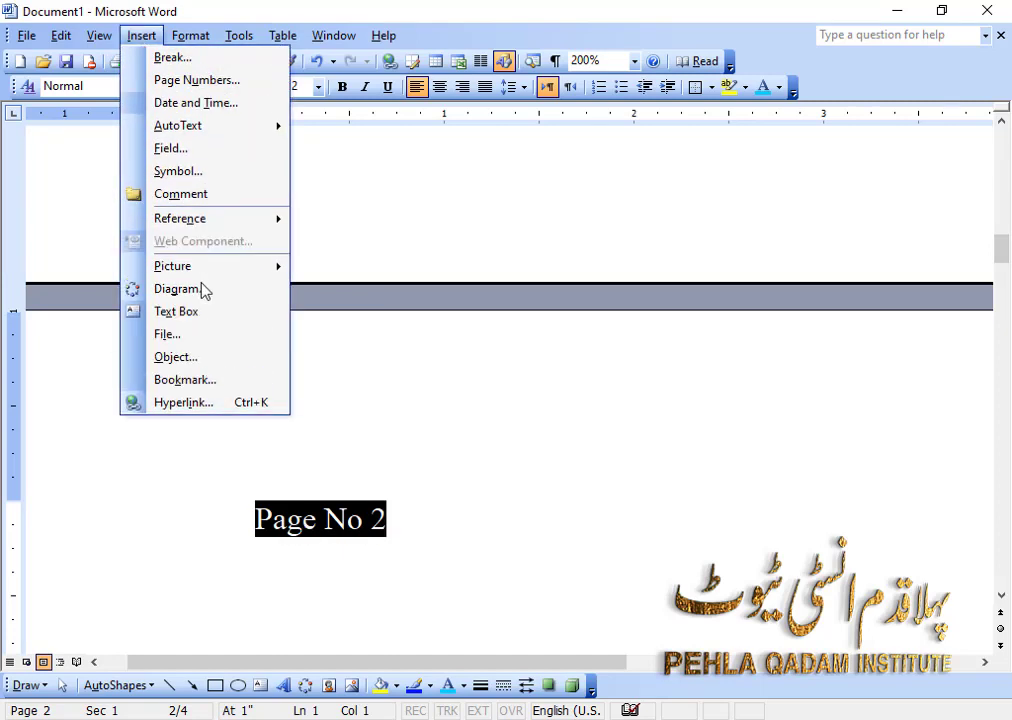
left_click(208, 388)
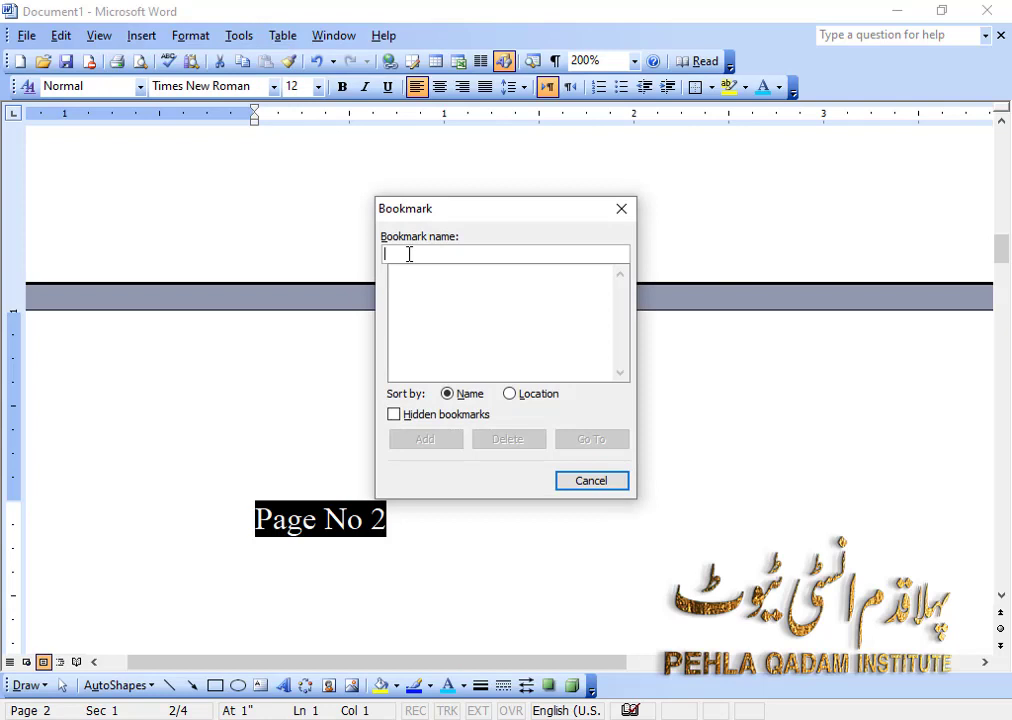
type("page2")
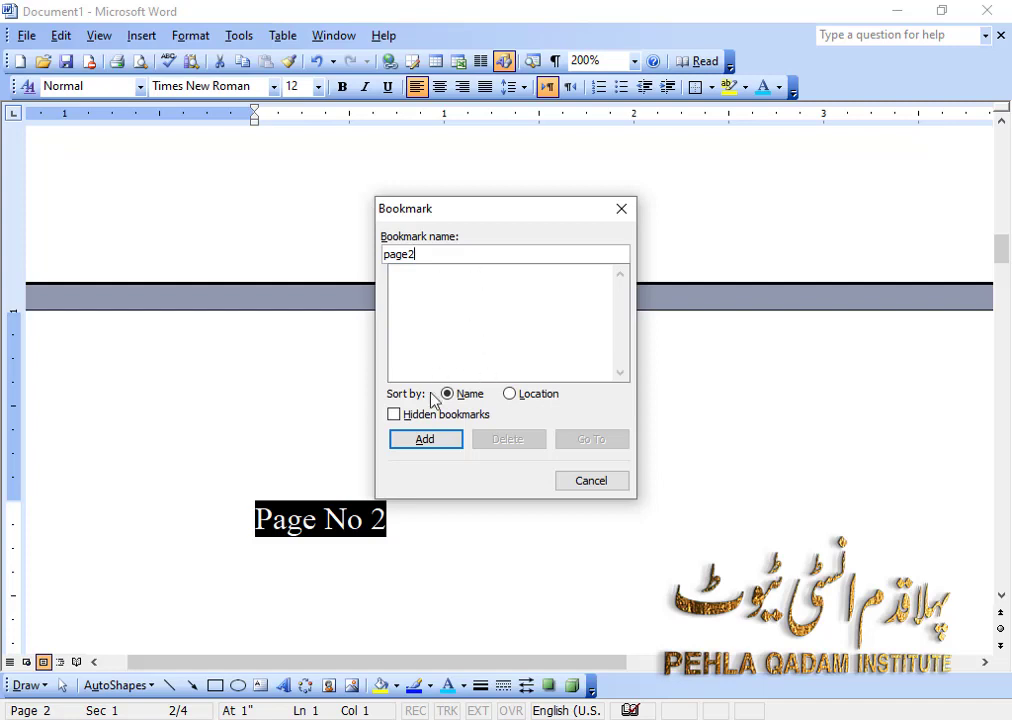
left_click(428, 443)
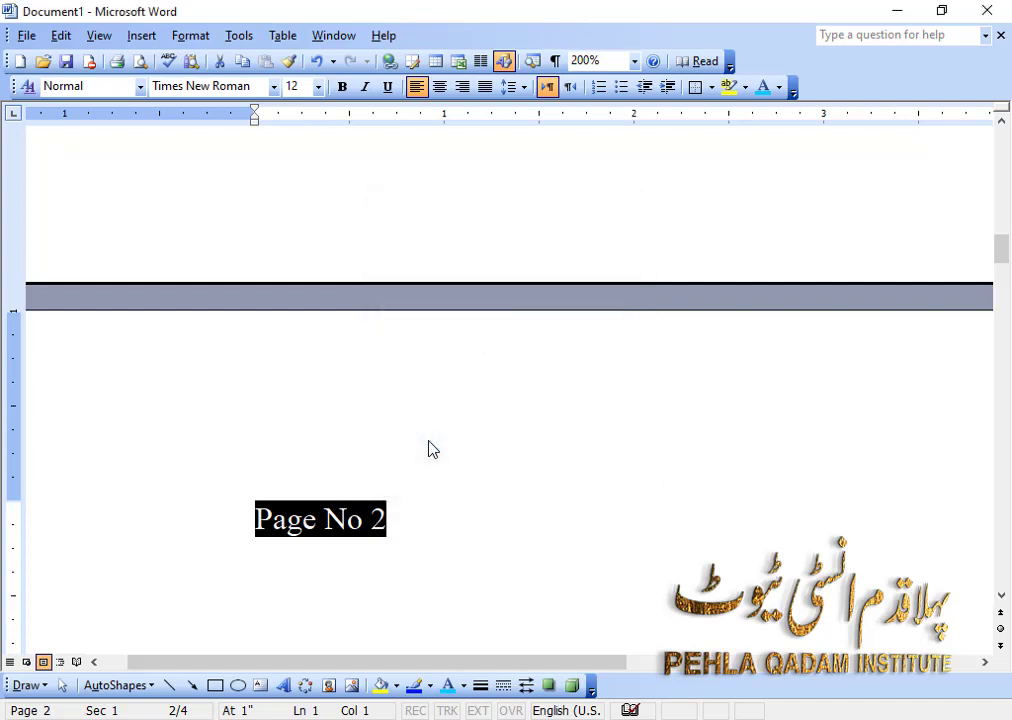
Add a bookmark named page3 to the "Page No 3" text on the third page.
left_click(1000, 596)
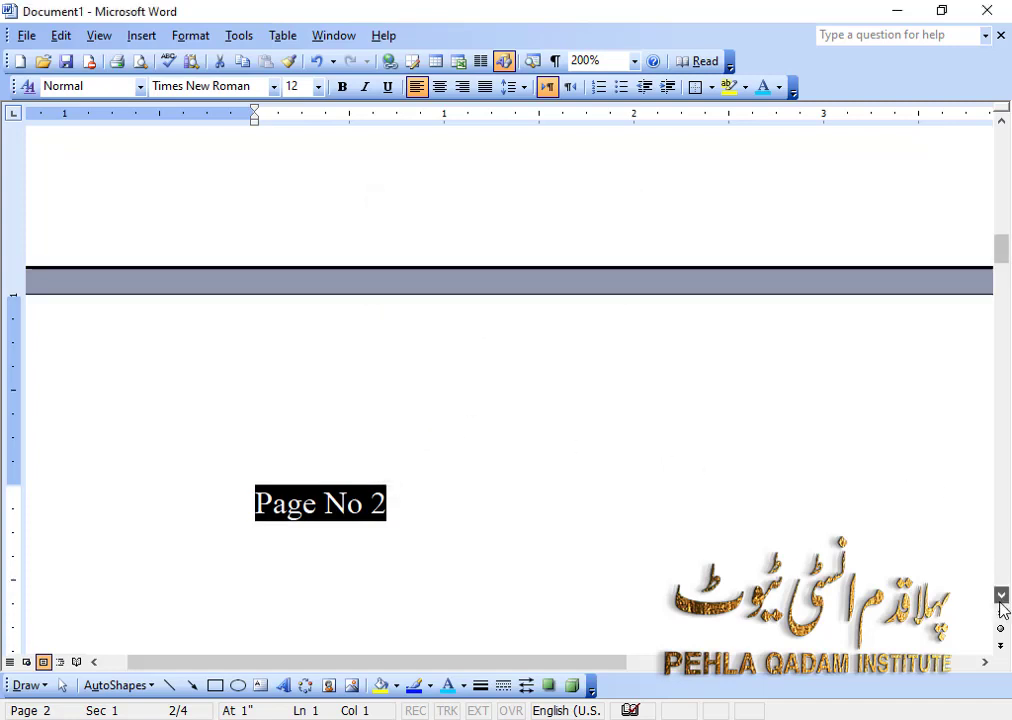
scroll(1005, 568, "down", 10)
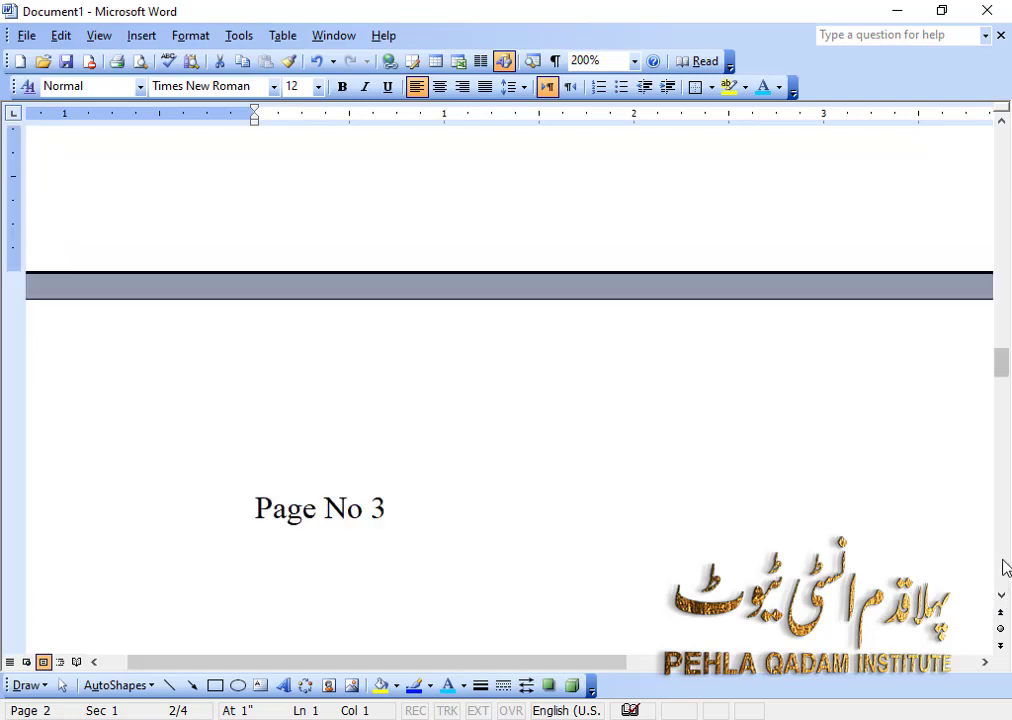
left_click_drag(384, 524, 255, 512)
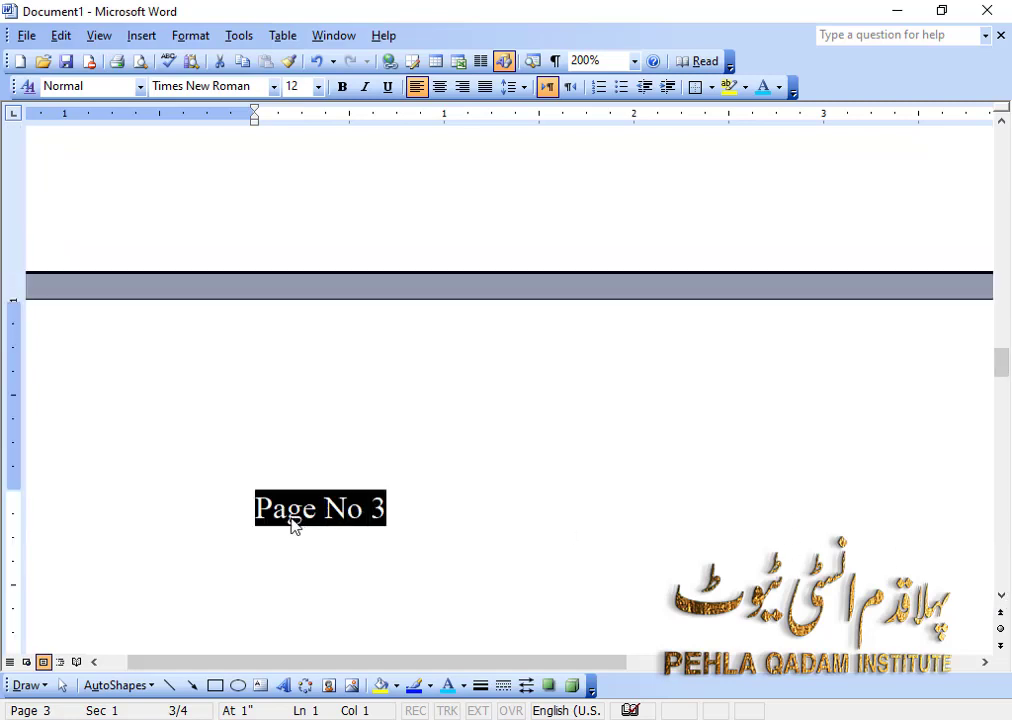
left_click(141, 35)
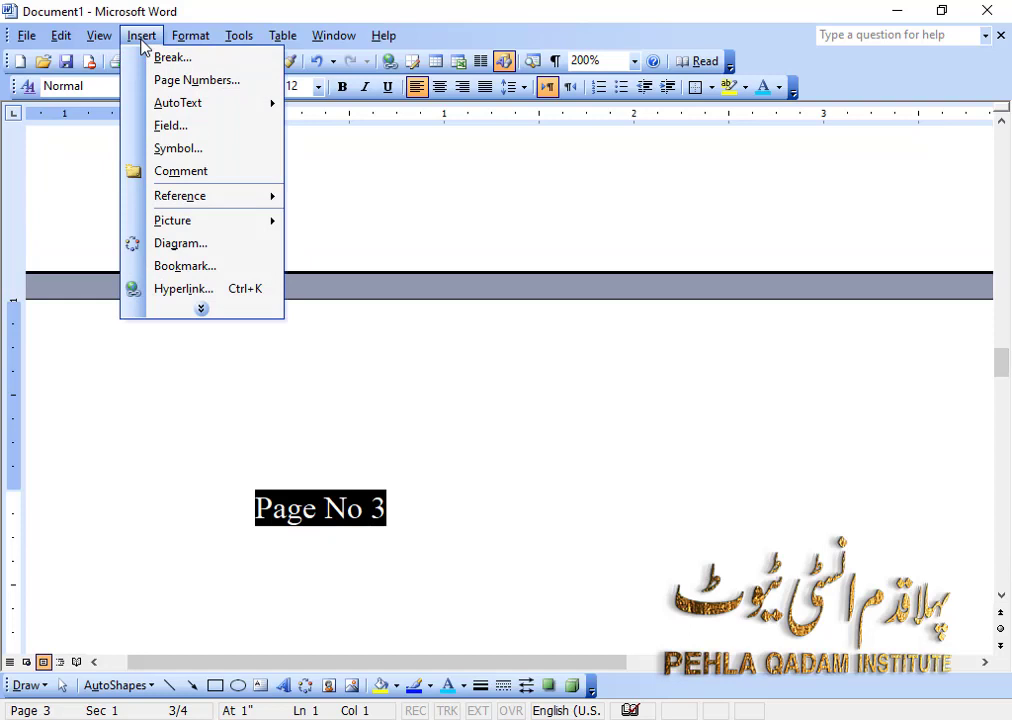
left_click(188, 266)
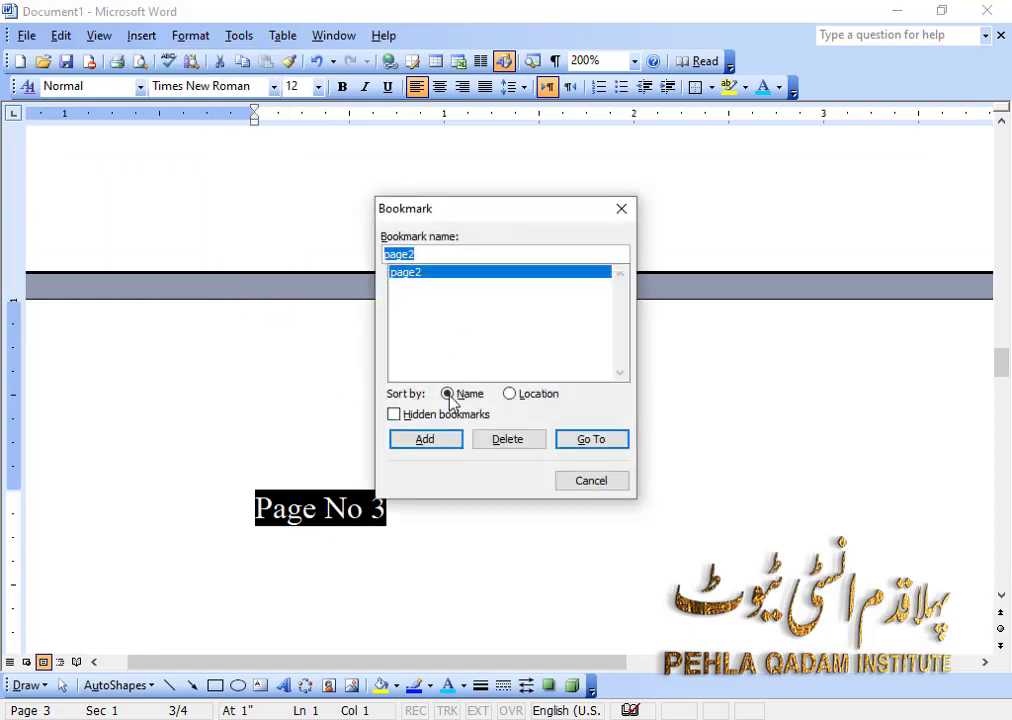
left_click(436, 254)
key("BackSpace")
type("3")
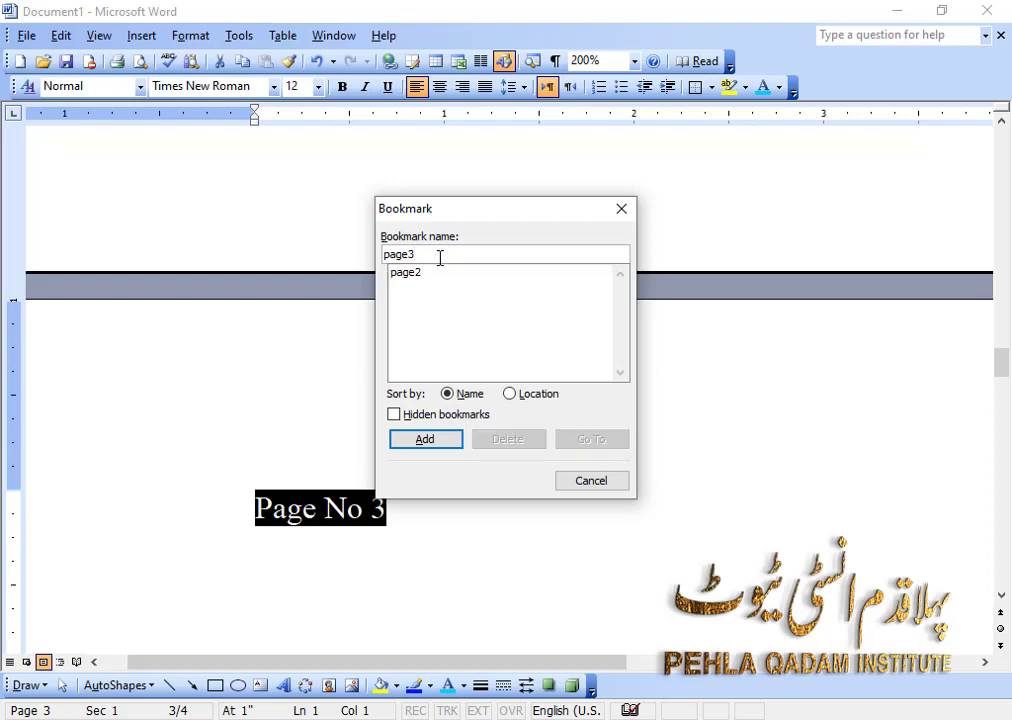
left_click(435, 443)
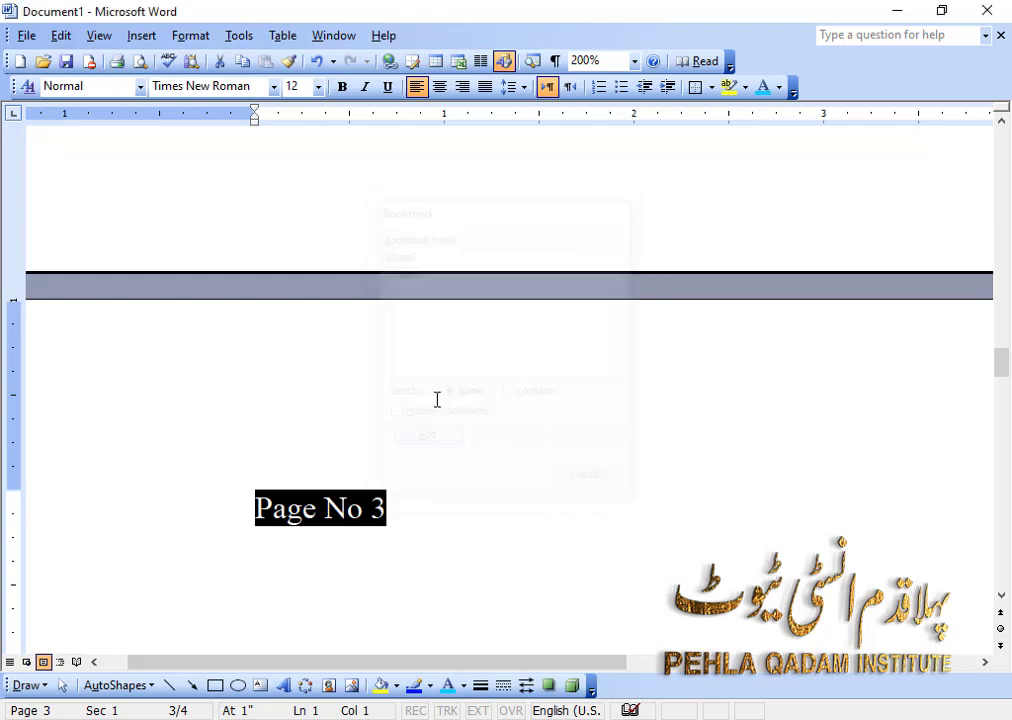
Add a bookmark named page4 to the "Page No 4" text on the fourth page.
left_click_drag(1003, 370, 1003, 489)
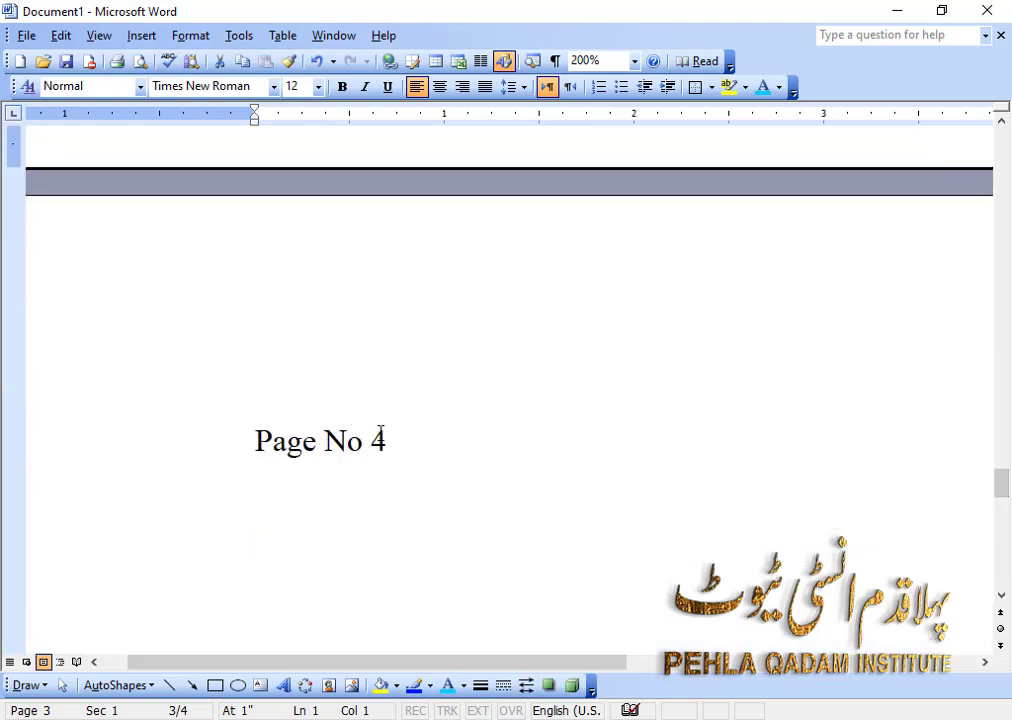
left_click_drag(377, 441, 248, 441)
left_click(130, 38)
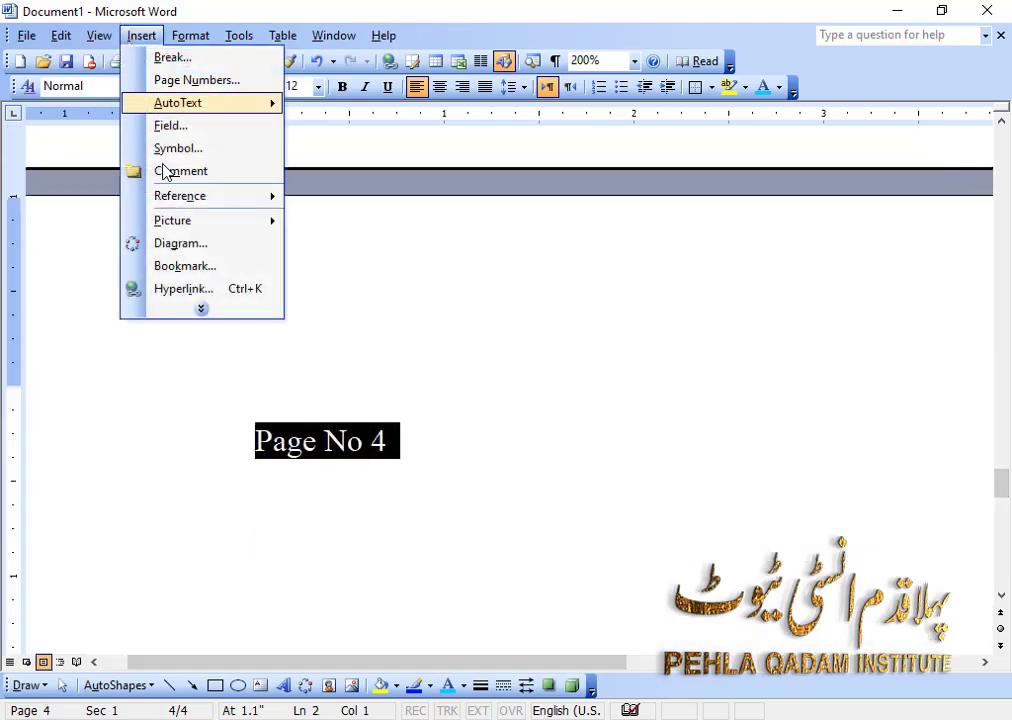
left_click(205, 266)
left_click(430, 256)
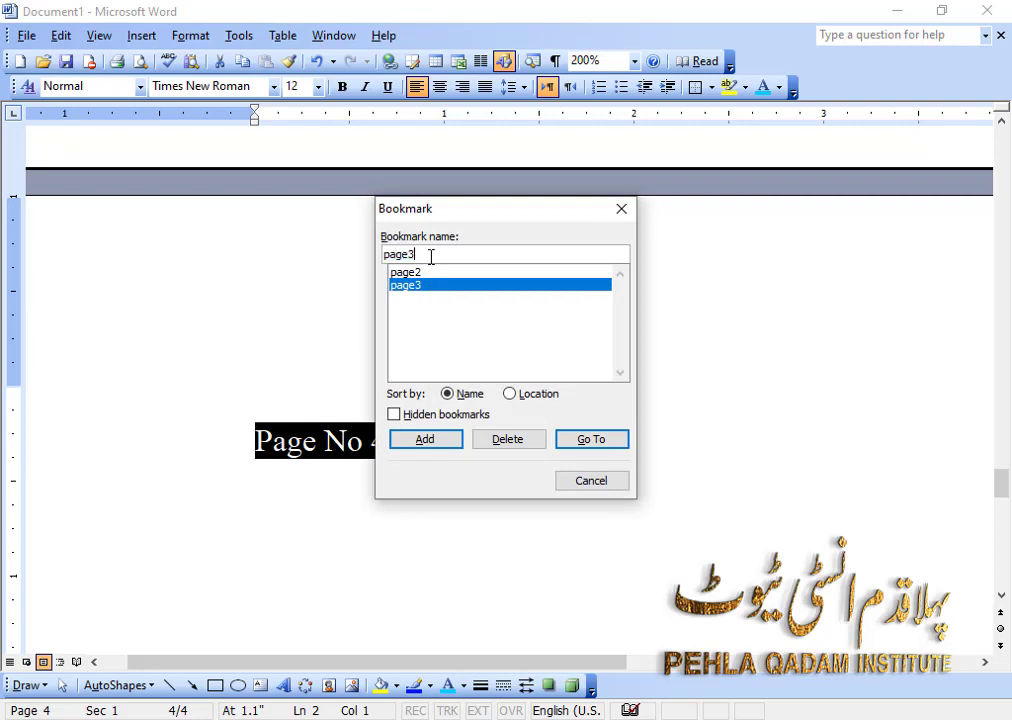
key("BackSpace")
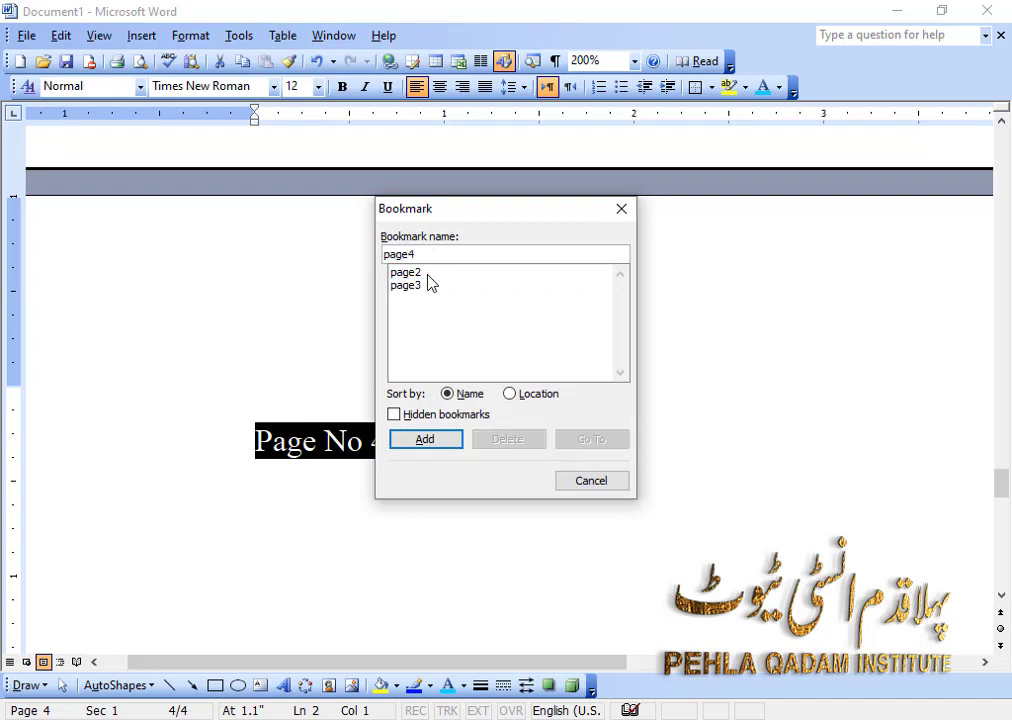
left_click(425, 440)
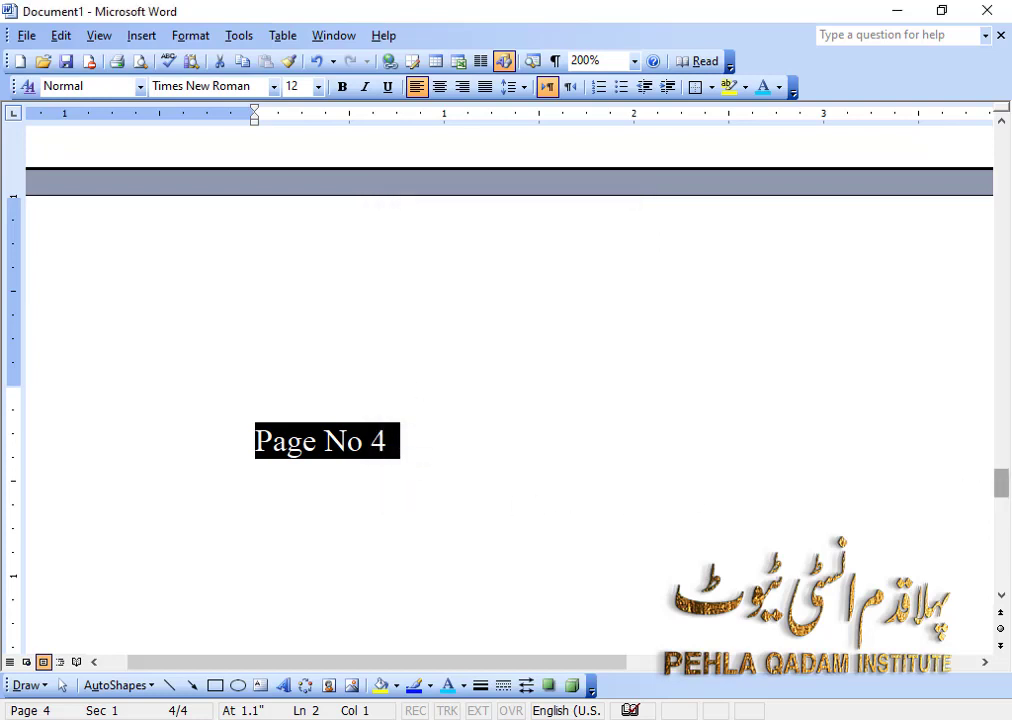
Start inserting a hyperlink on the "Page 2" entry of the list on the first page.
left_click_drag(1000, 483, 1004, 147)
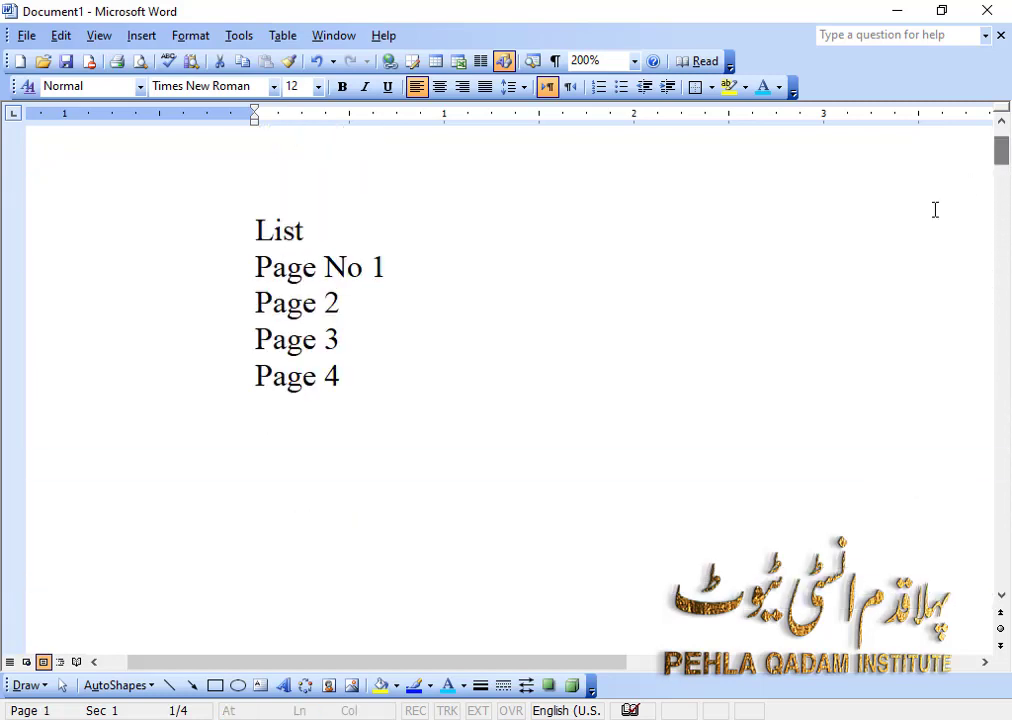
left_click(342, 315)
left_click(237, 312)
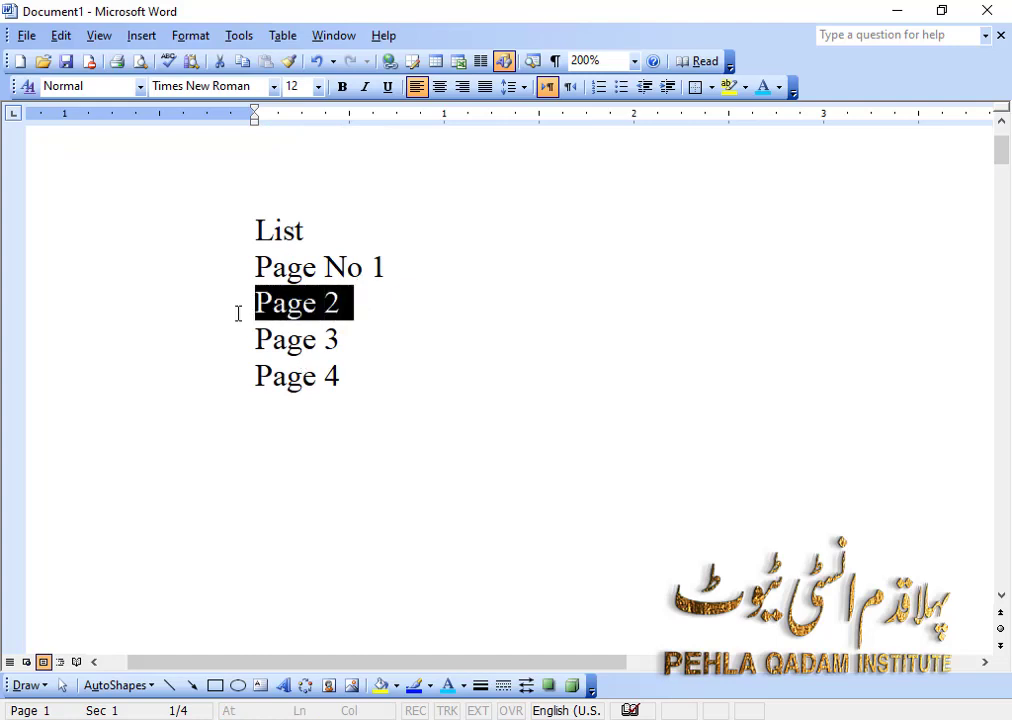
left_click(142, 45)
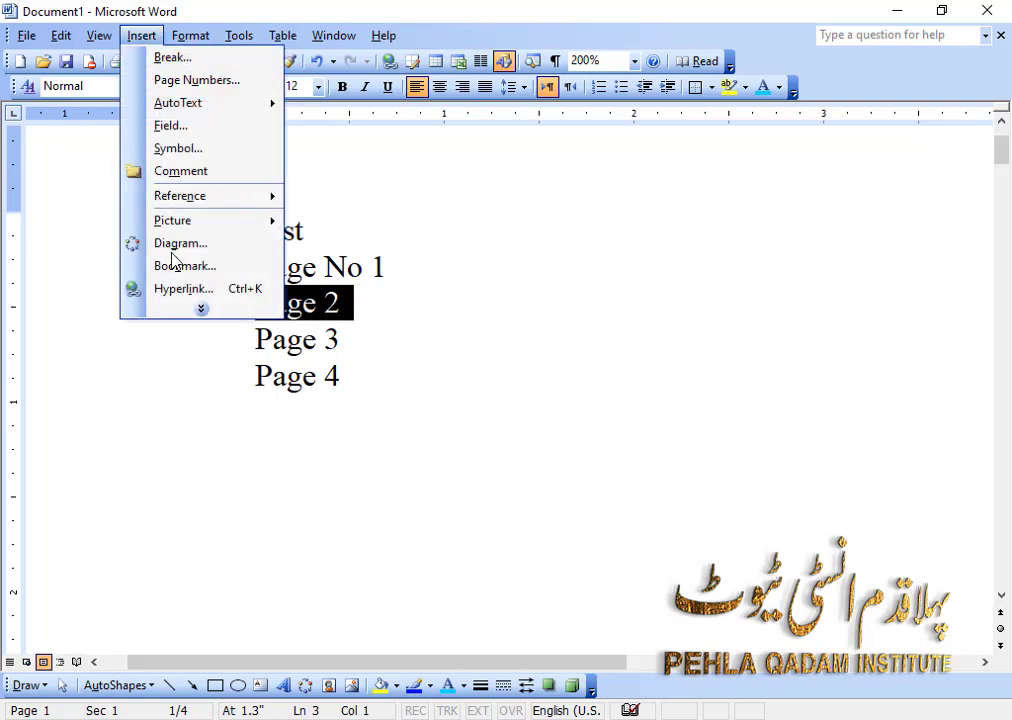
left_click(202, 312)
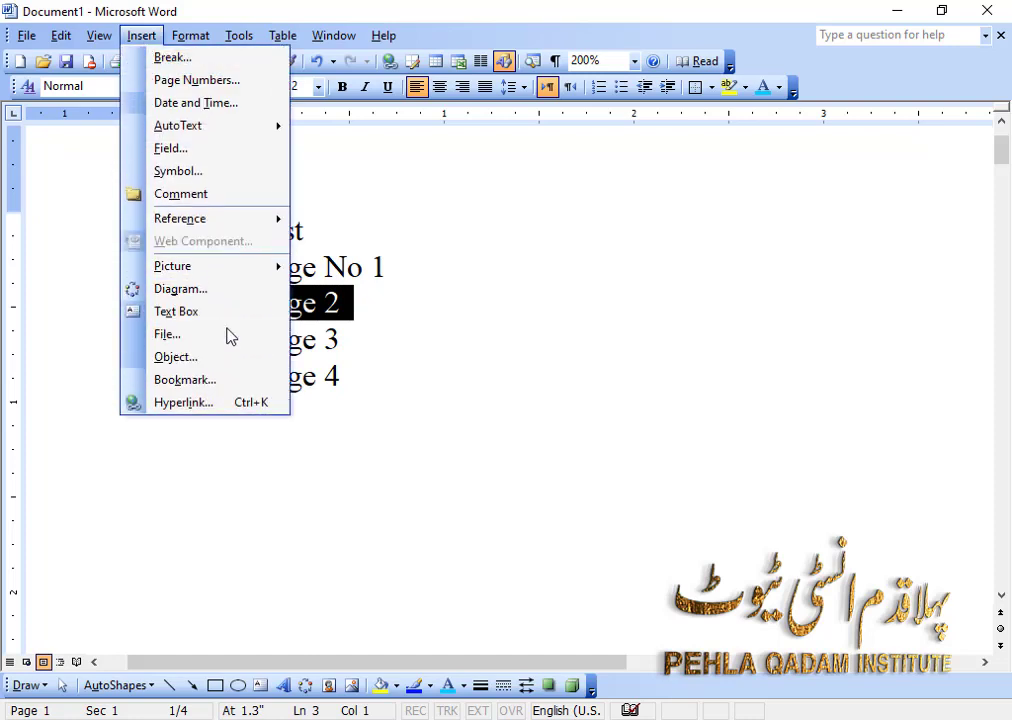
left_click(192, 404)
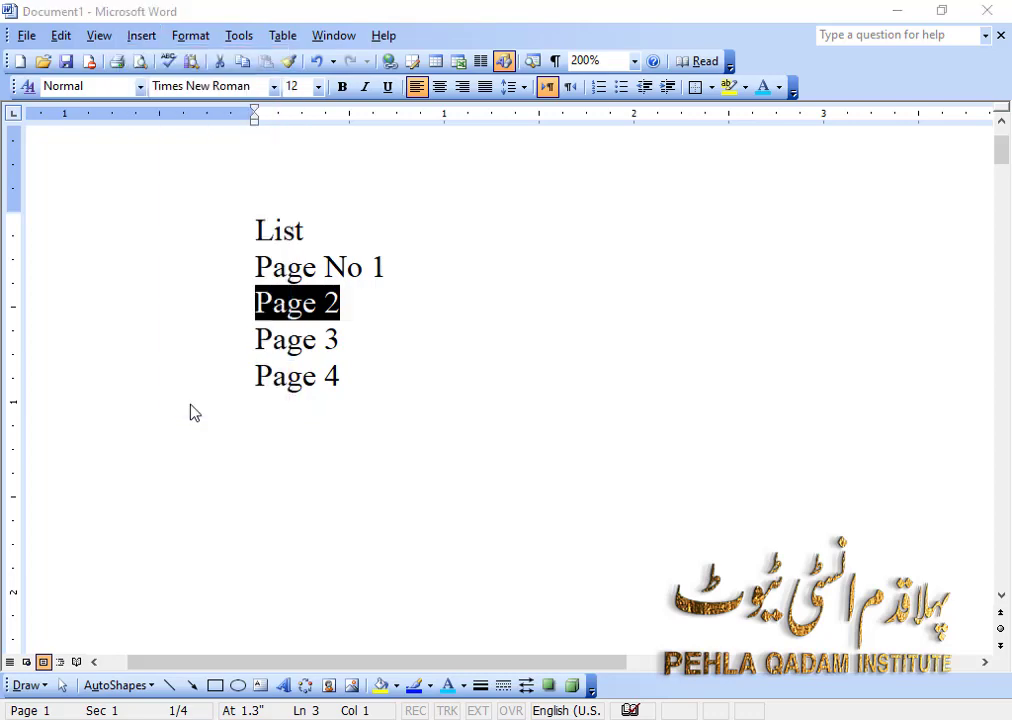
left_click_drag(450, 215, 400, 253)
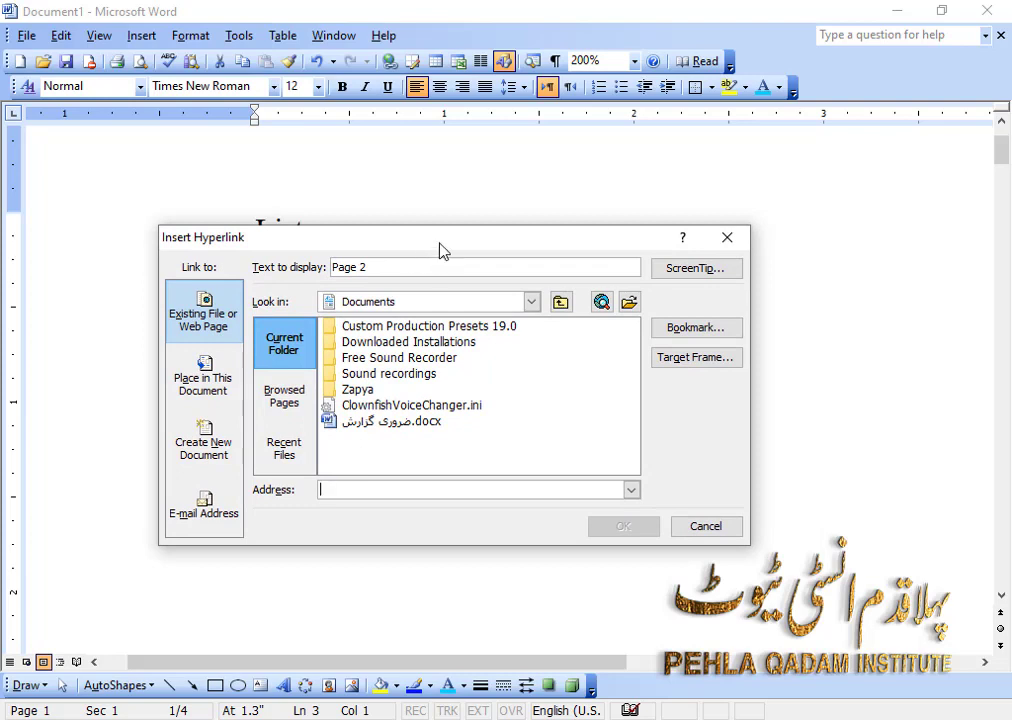
left_click_drag(463, 254, 565, 205)
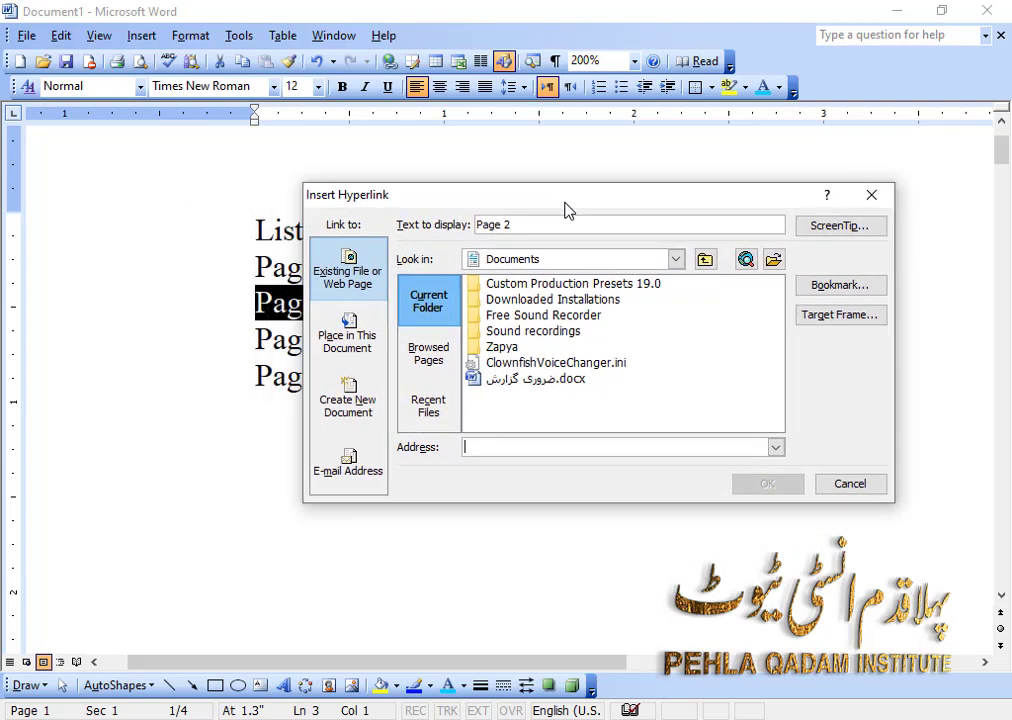
left_click(565, 379)
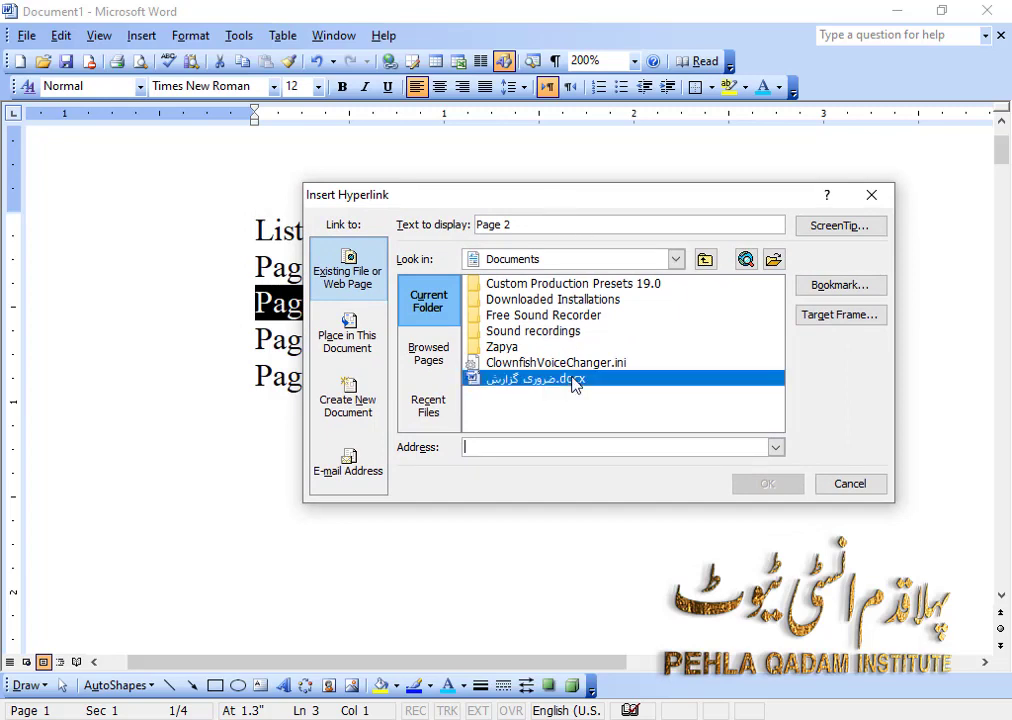
left_click(542, 313)
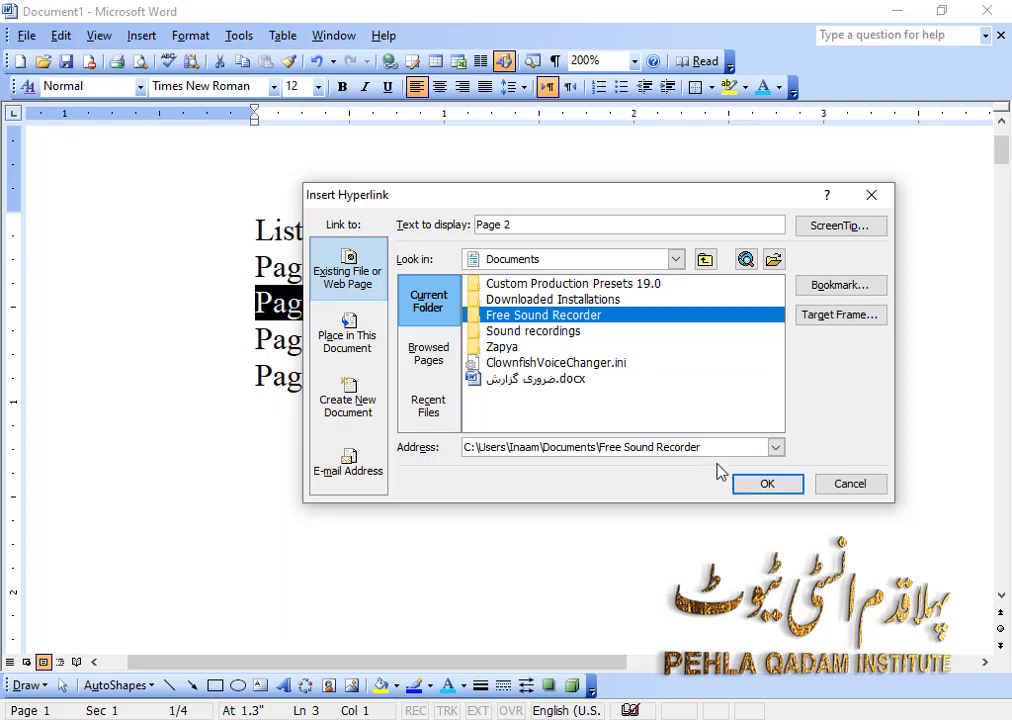
left_click_drag(710, 444, 456, 447)
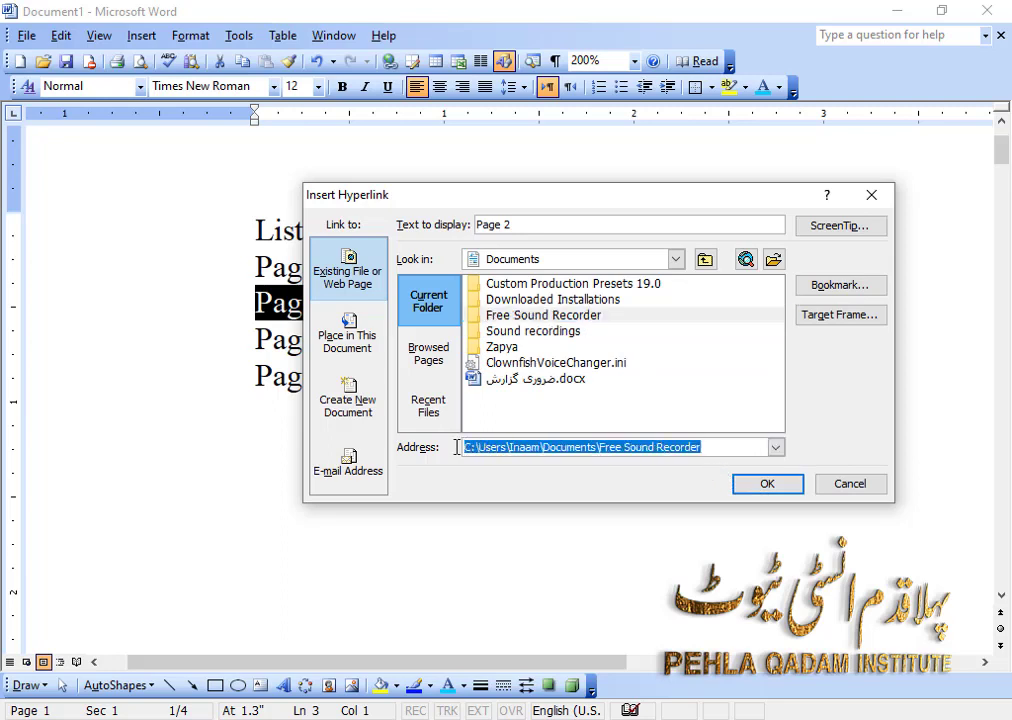
type("http://www.facebook.com")
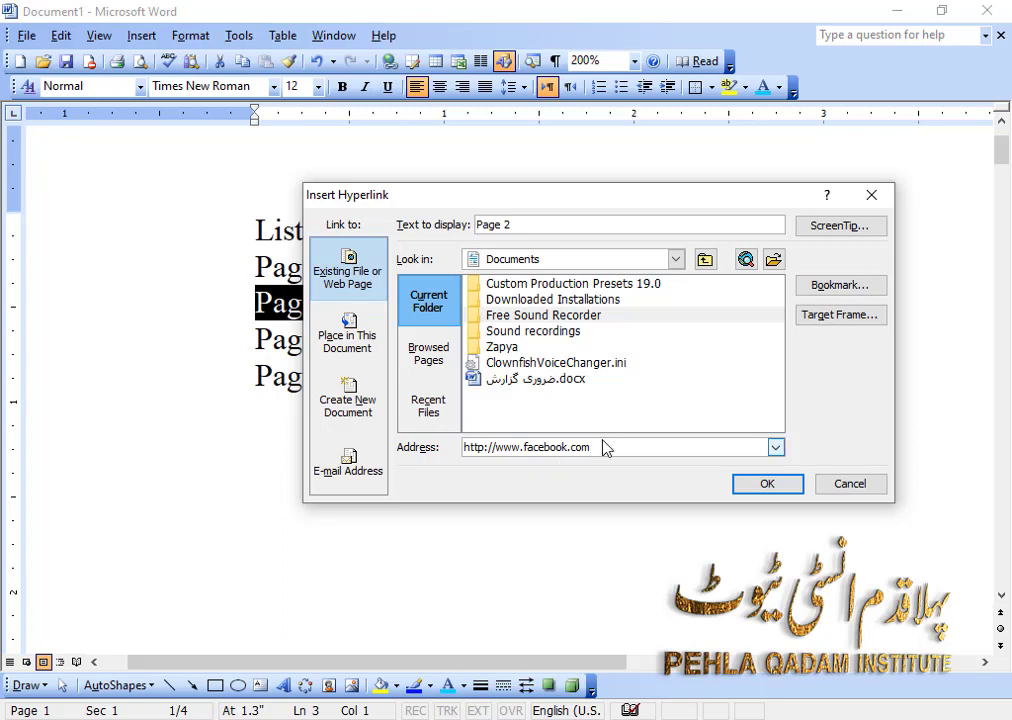
left_click(817, 286)
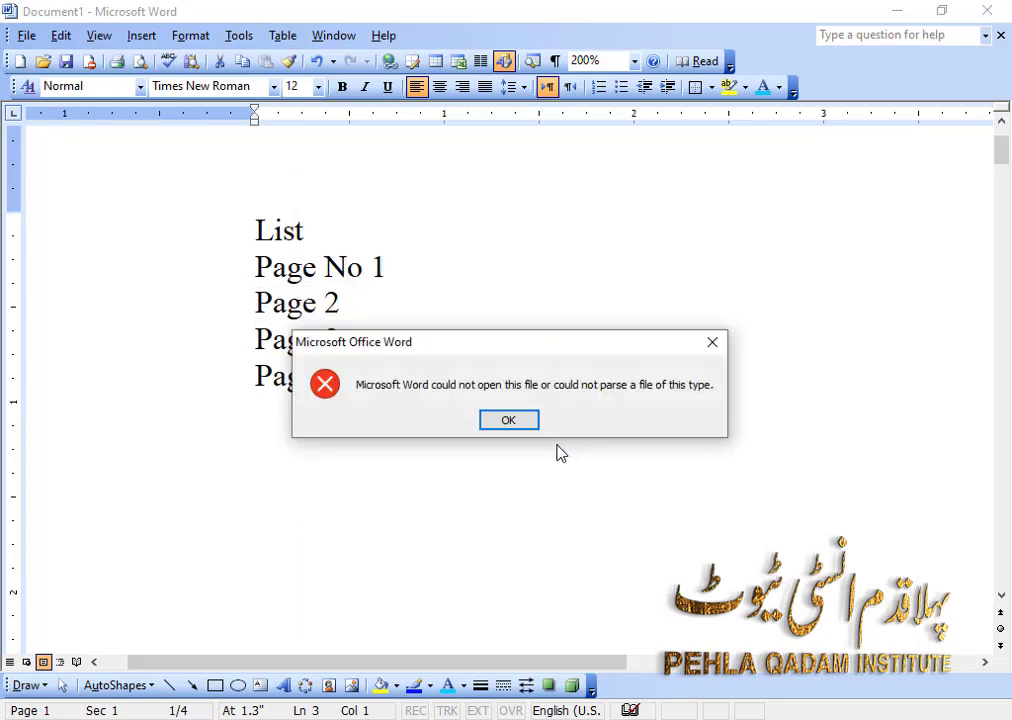
left_click(516, 420)
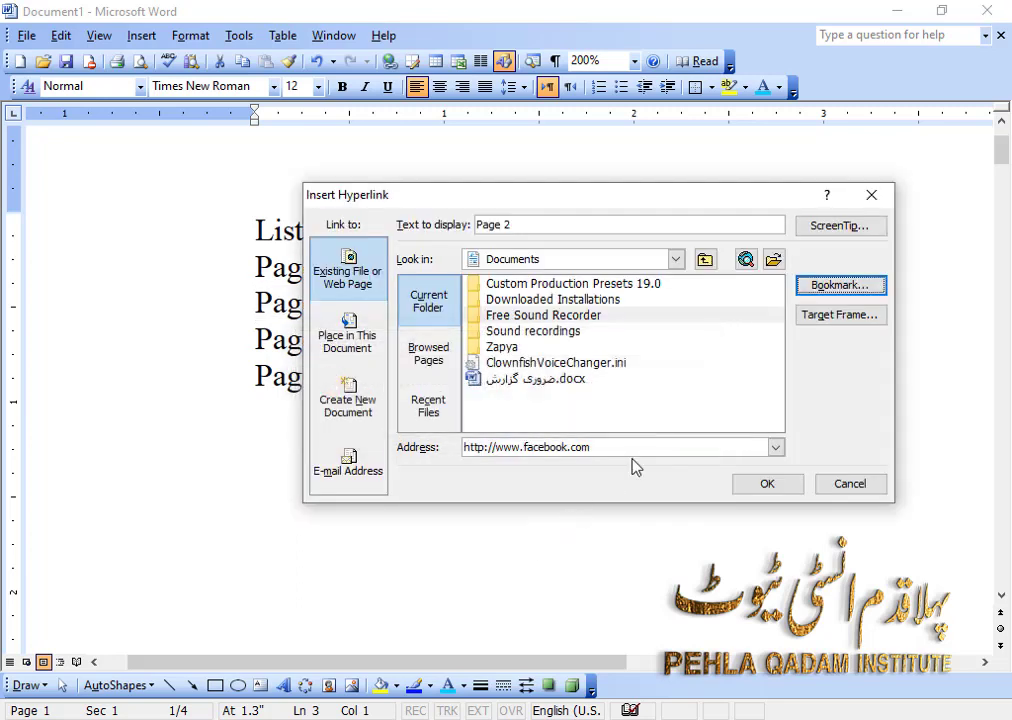
Remove the web address from the "Page 2" hyperlink.
left_click_drag(641, 441, 486, 443)
key("BackSpace")
key("BackSpace")
key("BackSpace")
key("BackSpace")
key("BackSpace")
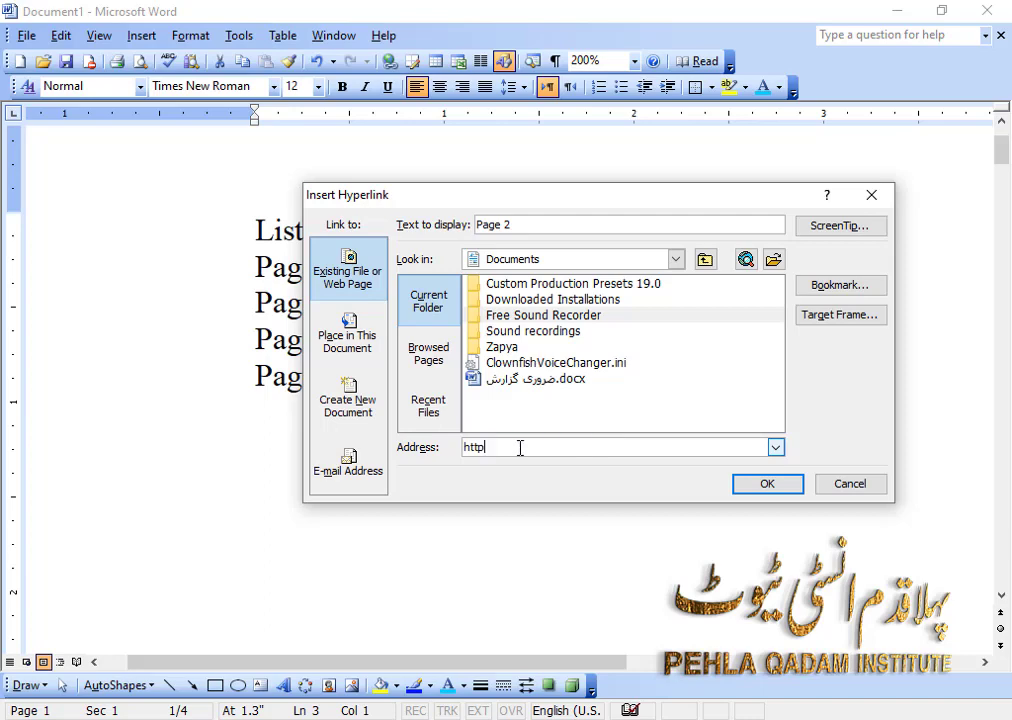
Link the "Page 2" list entry to the page2 bookmark in this document.
left_click(818, 289)
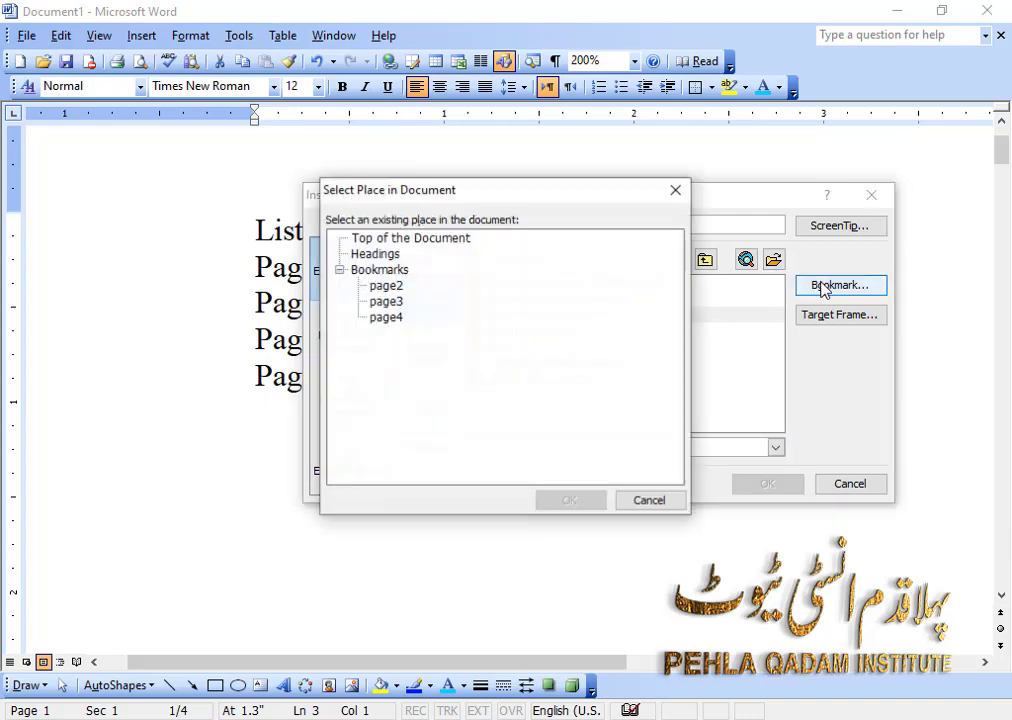
left_click_drag(562, 190, 701, 242)
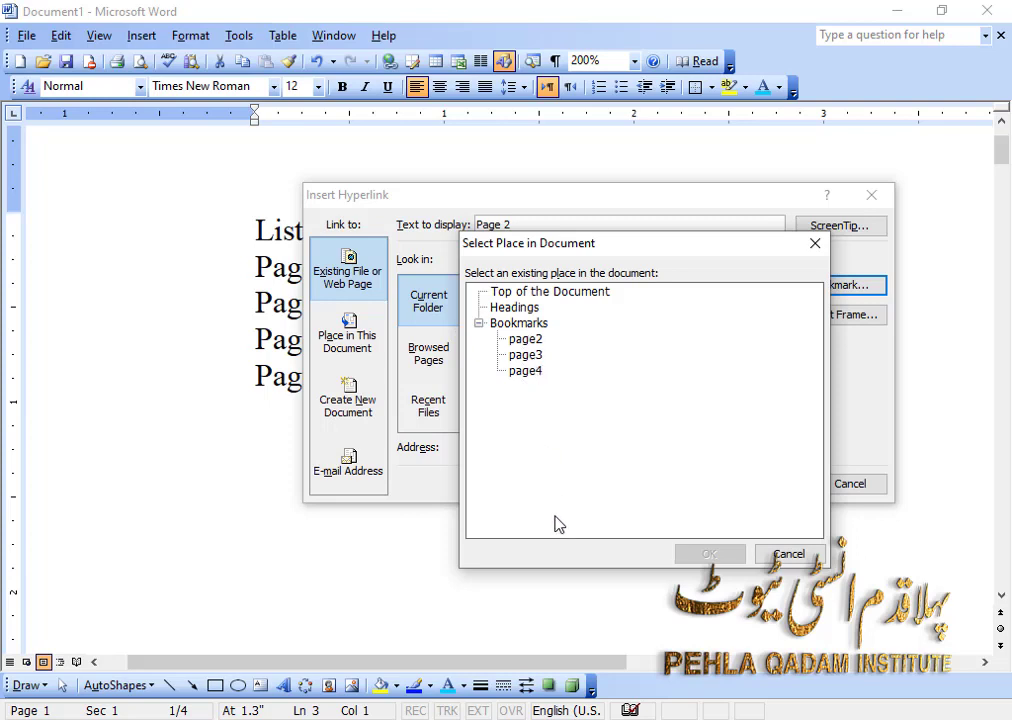
left_click(527, 342)
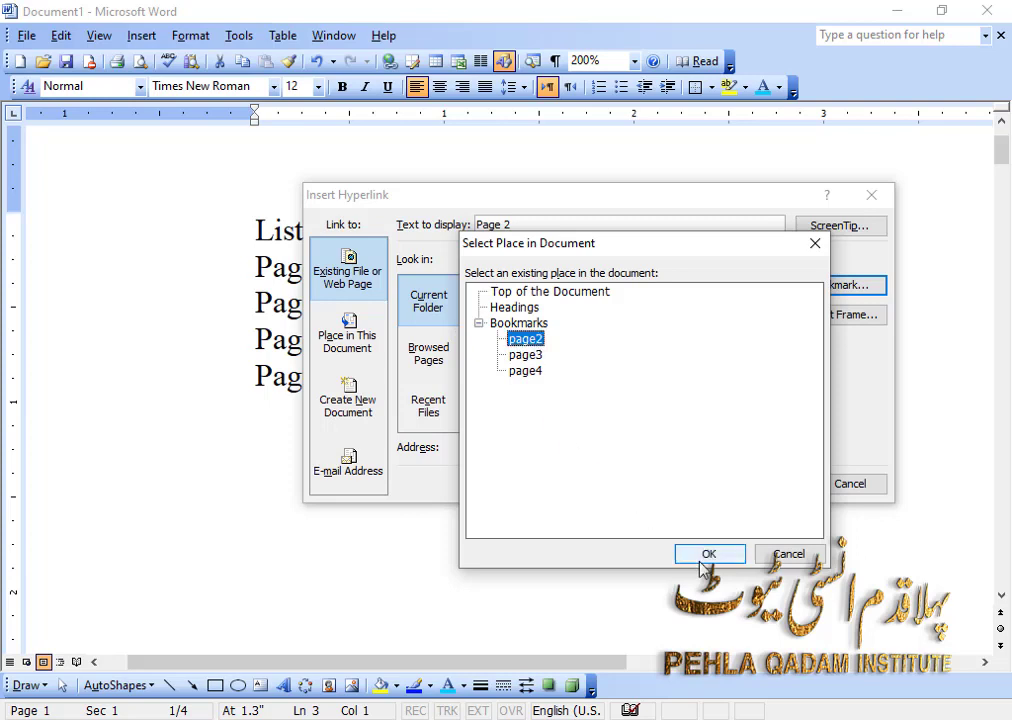
left_click(709, 554)
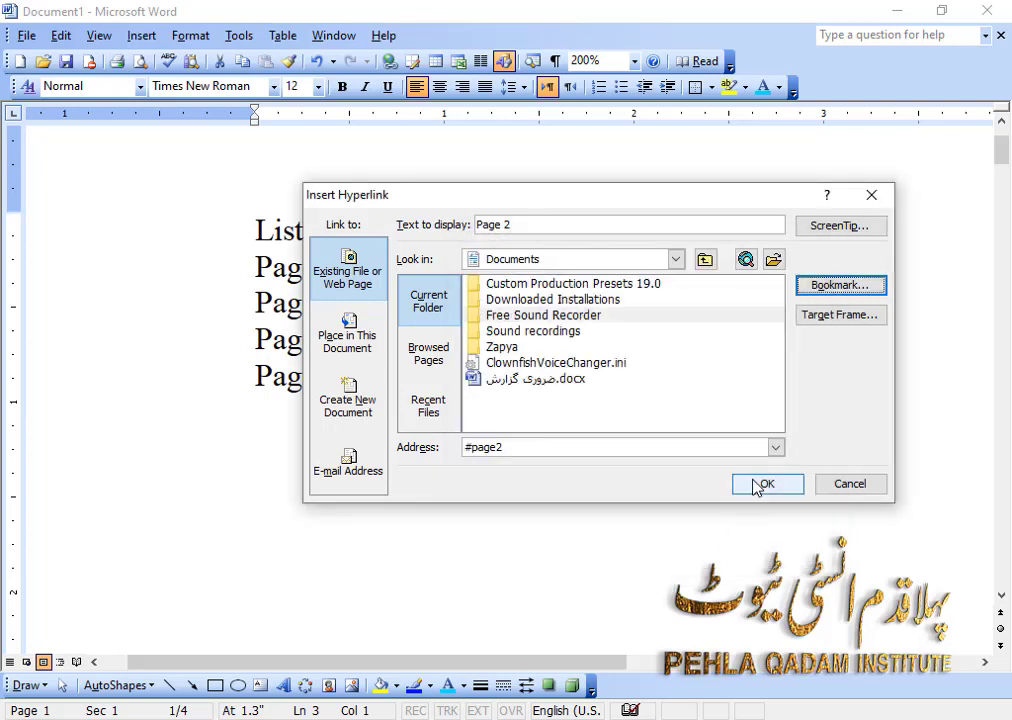
left_click(757, 485)
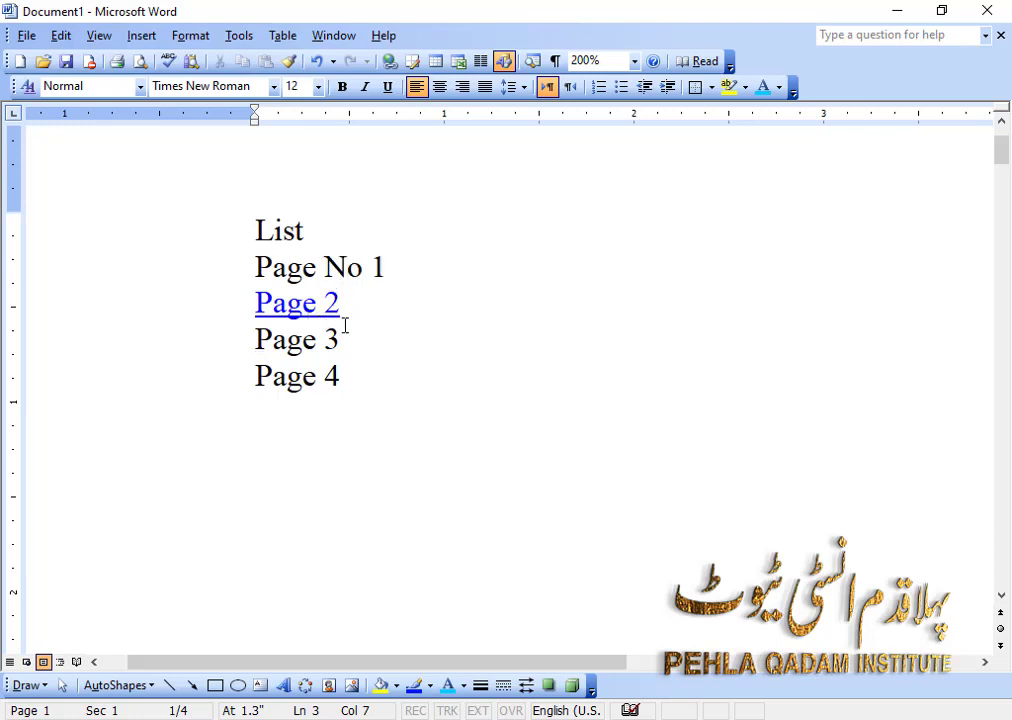
Insert a hyperlink on the "Page 3" list entry that leads to the page3 bookmark.
left_click(141, 36)
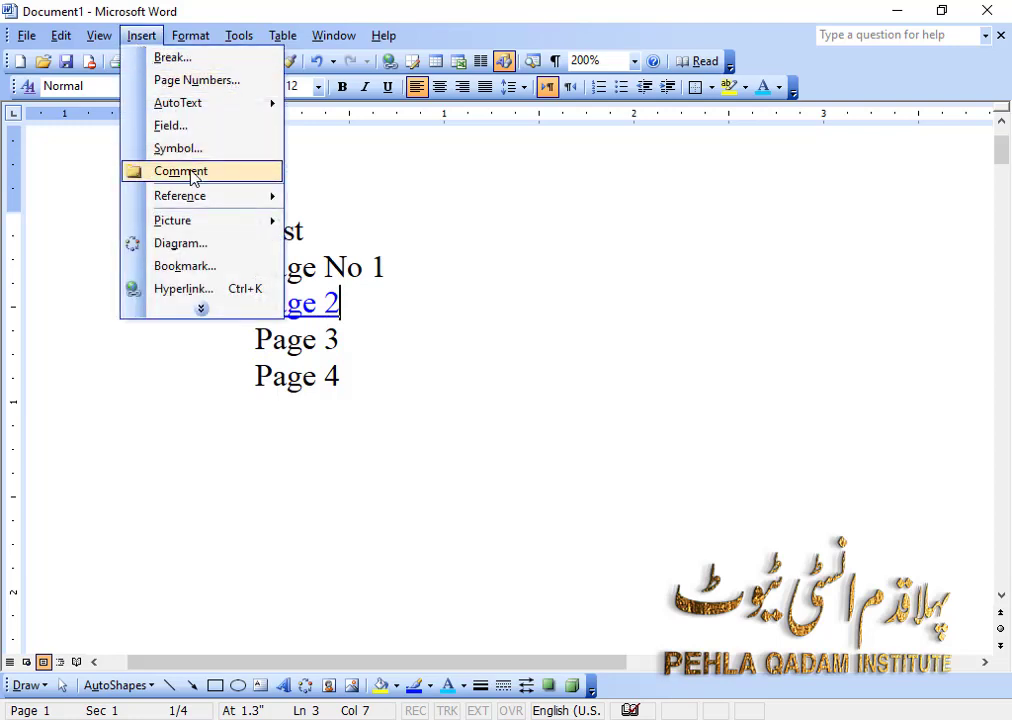
left_click(330, 303)
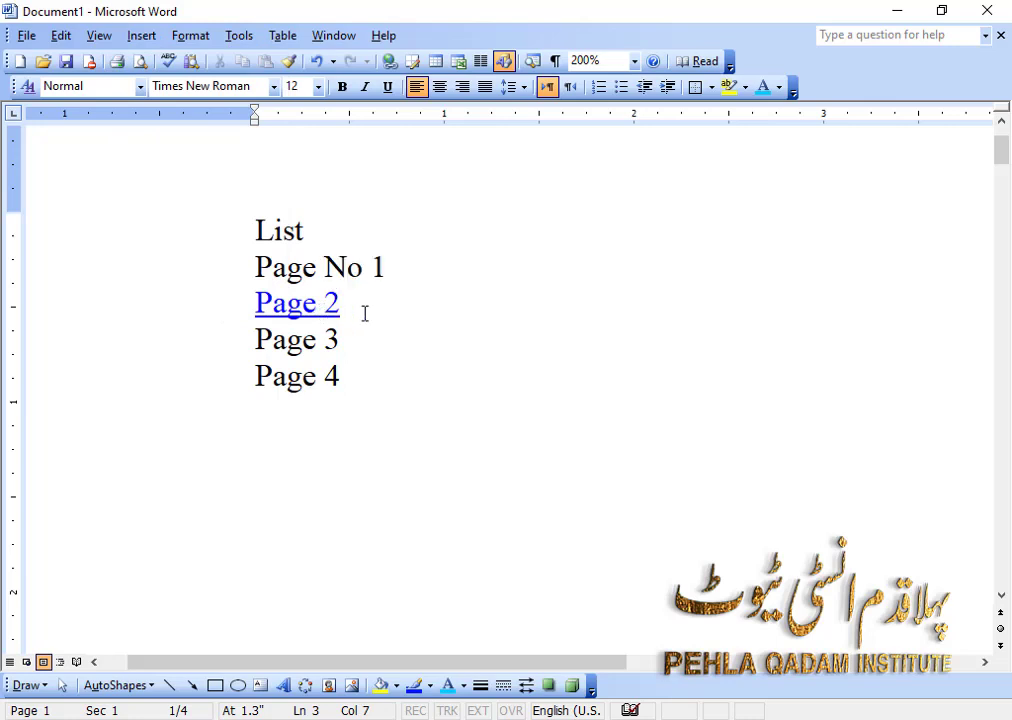
key("Down")
left_click_drag(258, 348, 350, 345)
left_click(141, 35)
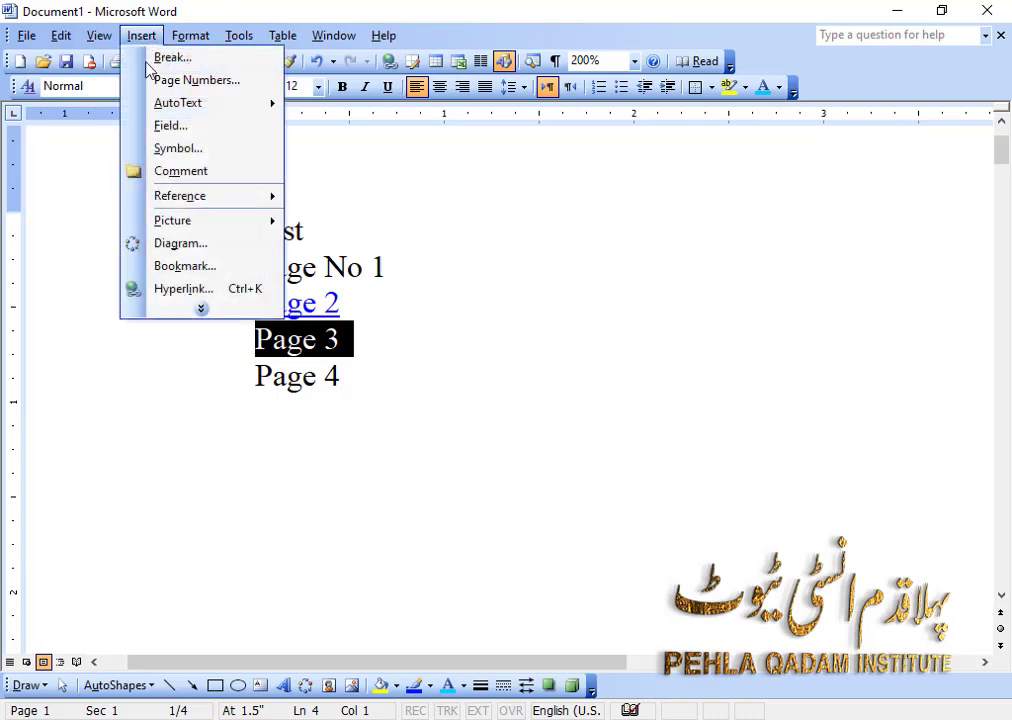
left_click(155, 287)
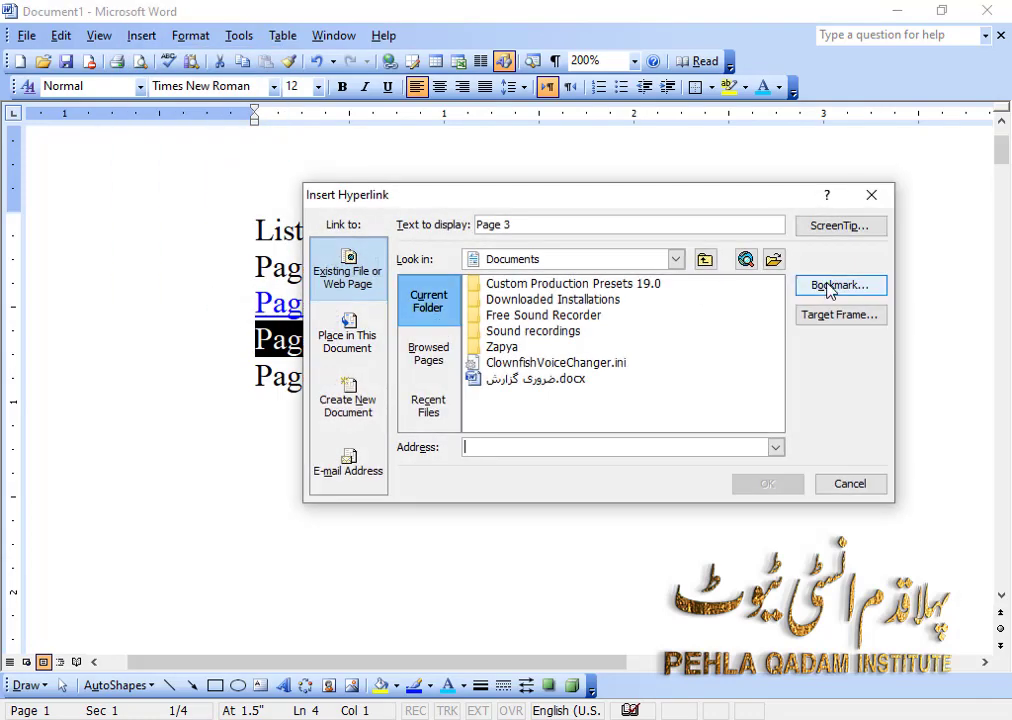
left_click(831, 285)
left_click(527, 355)
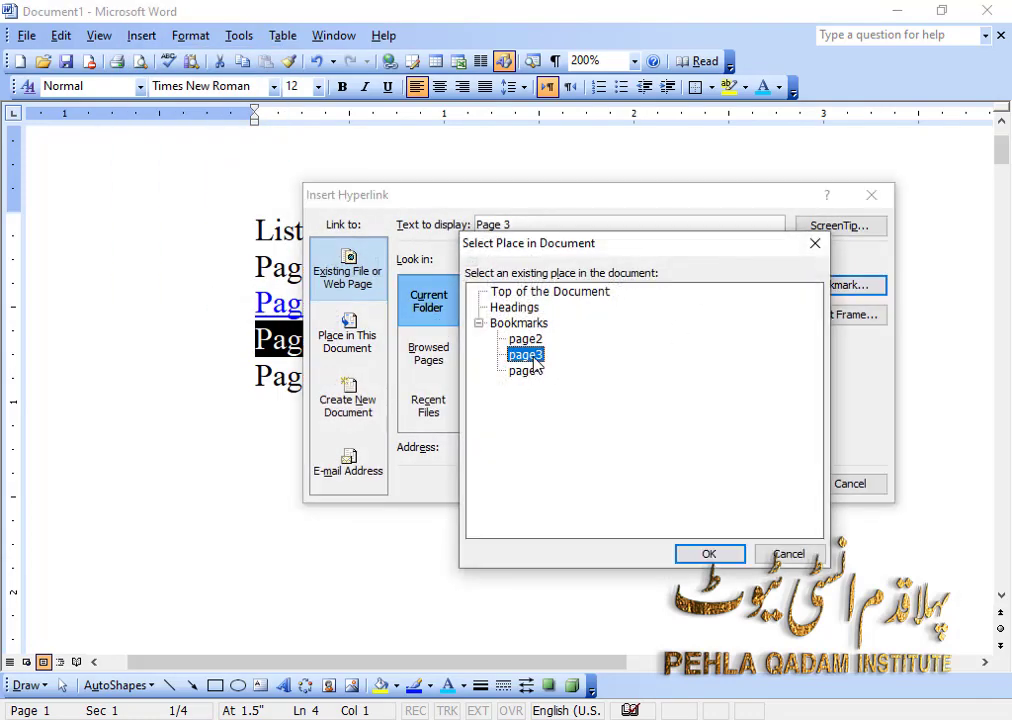
left_click(707, 553)
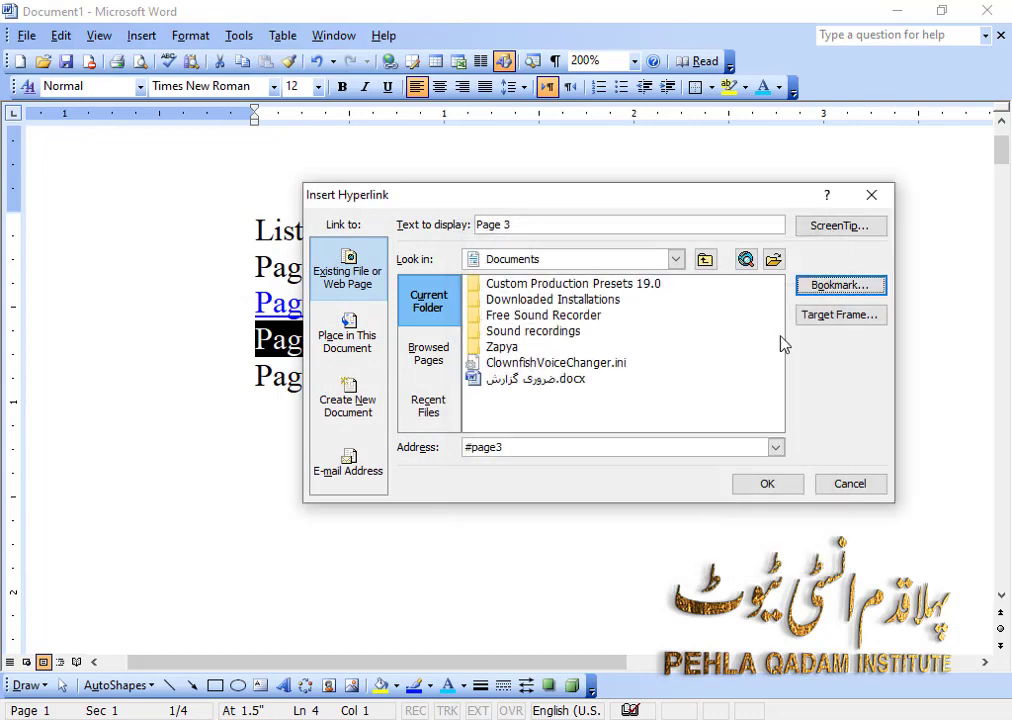
left_click(767, 483)
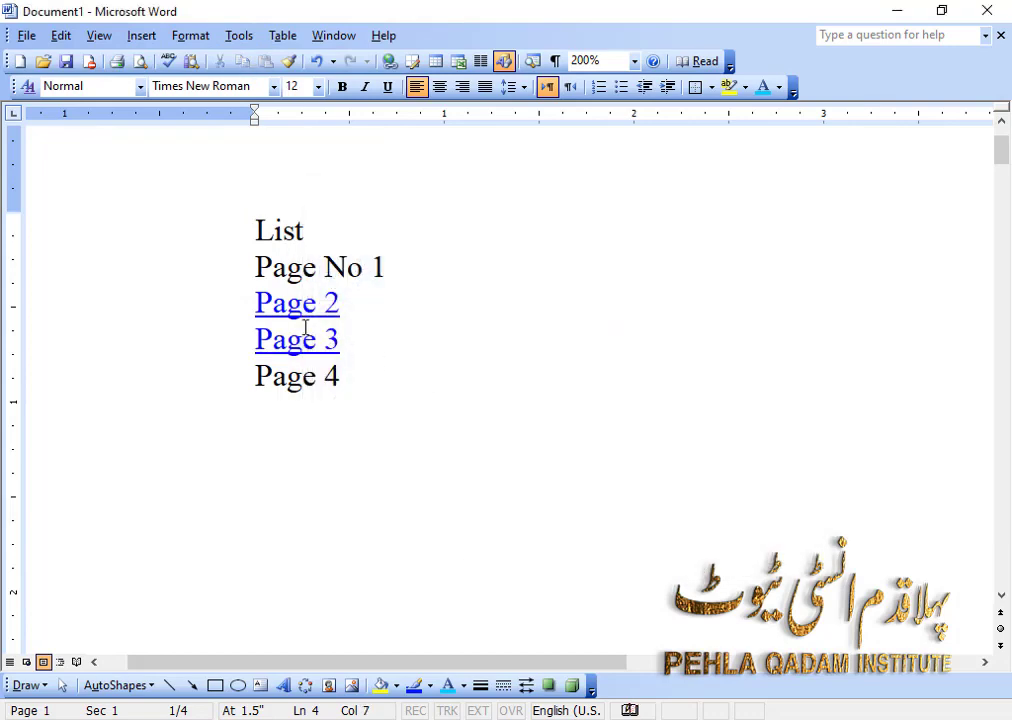
Insert a hyperlink on the "Page 4" list entry that leads to the page4 bookmark.
triple_click(337, 375)
left_click(141, 35)
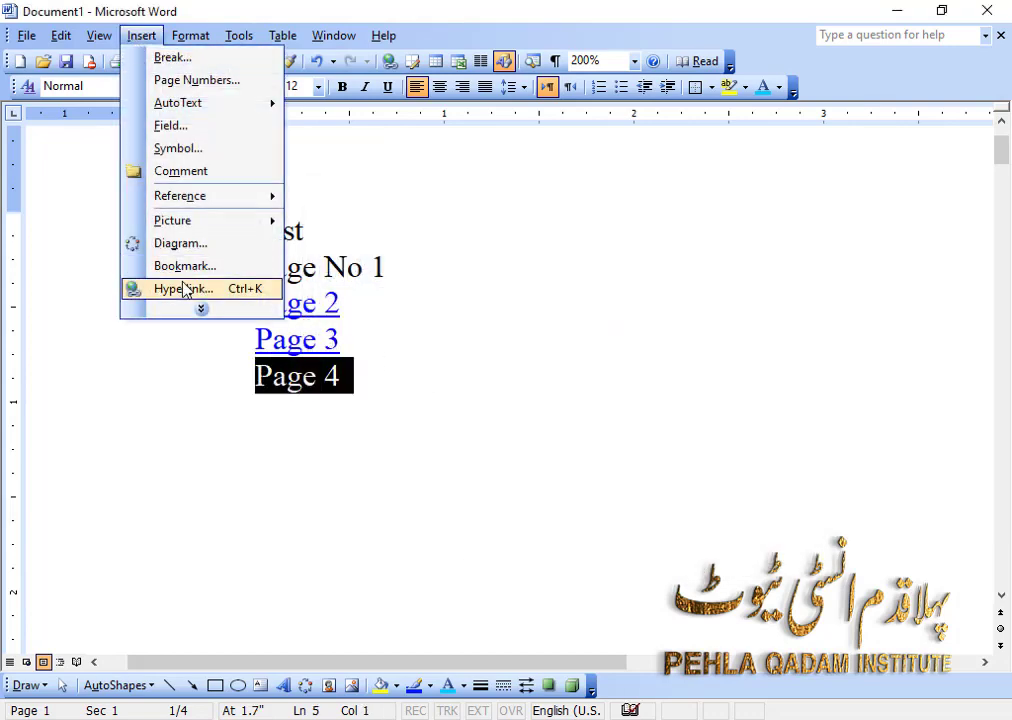
left_click(183, 289)
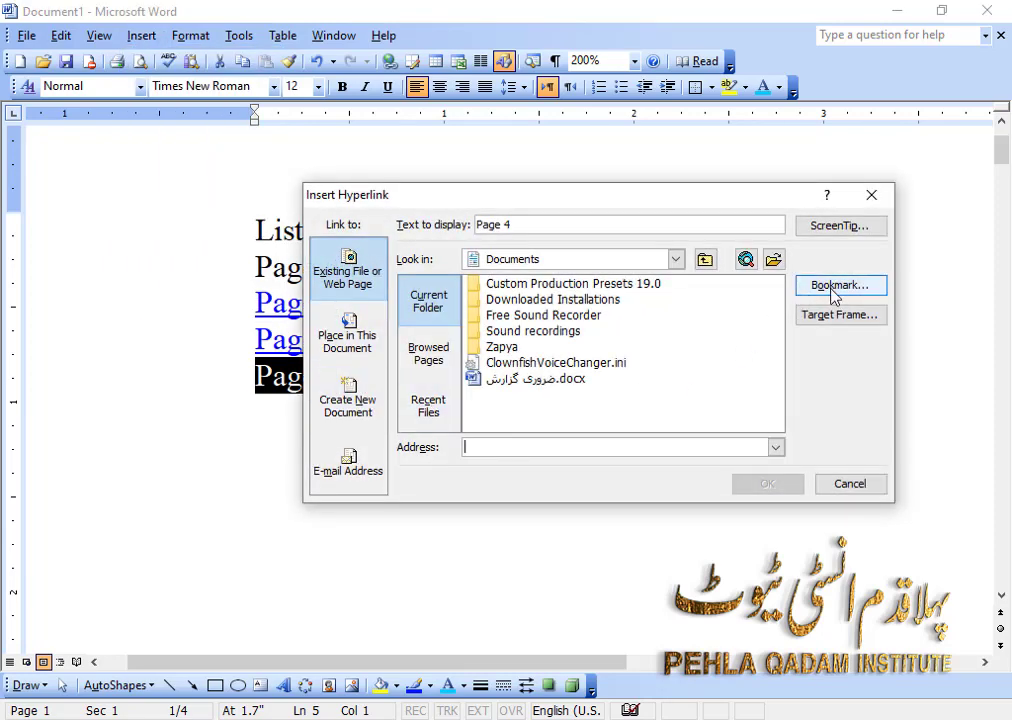
left_click(831, 286)
left_click(530, 373)
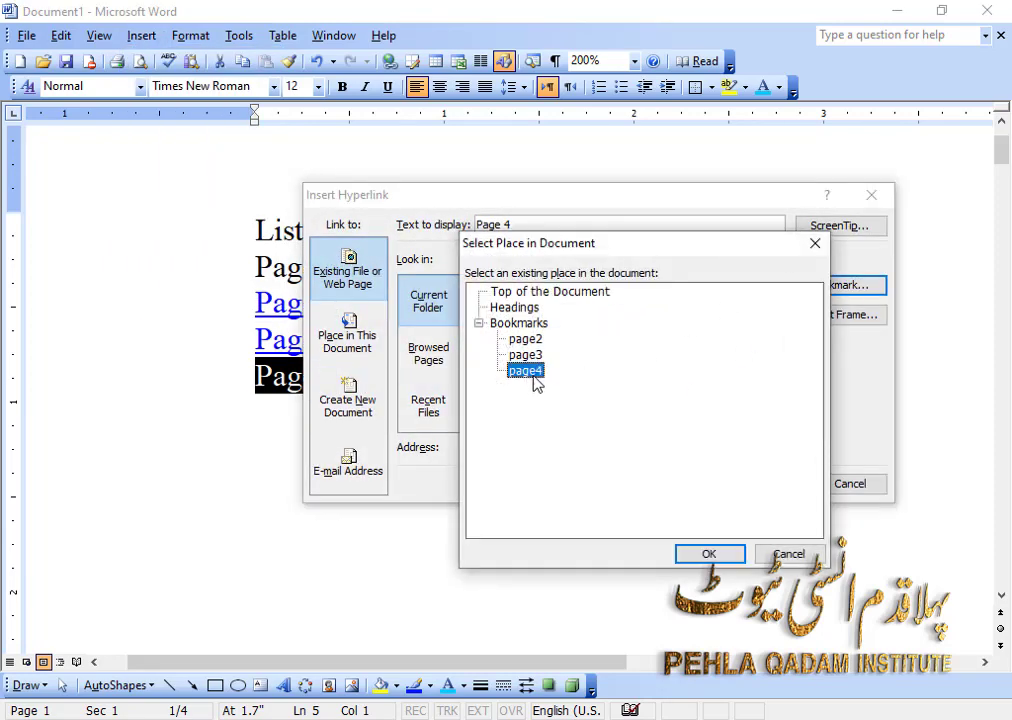
left_click(690, 553)
left_click(765, 483)
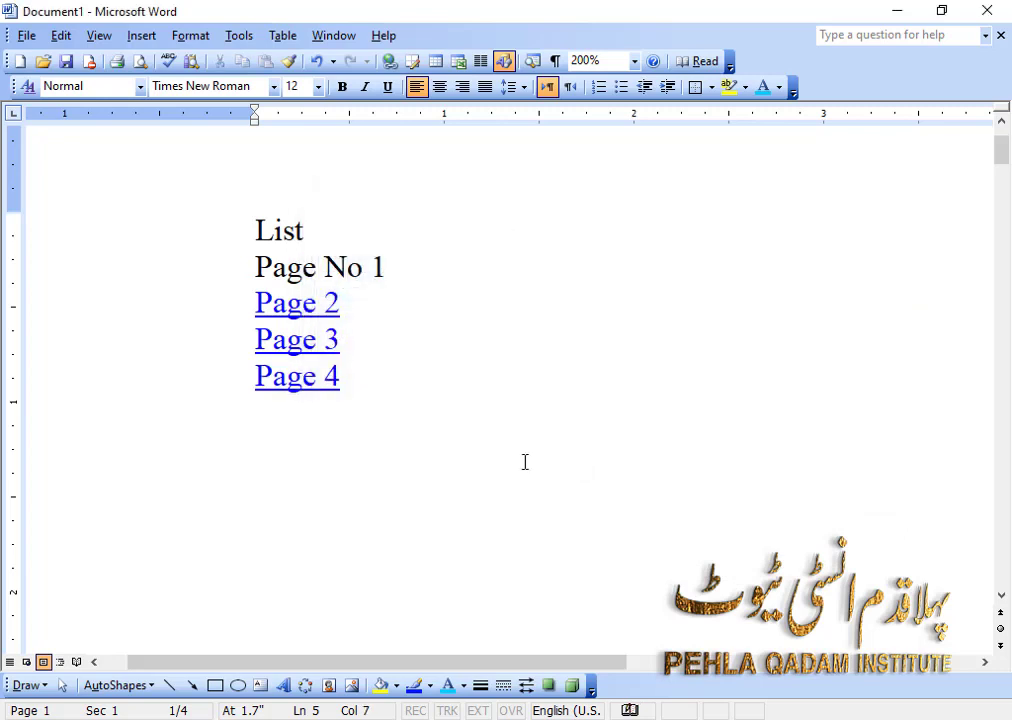
Test the "Page 2" hyperlink by following it to the second page, and return to the list.
key("Return")
left_click(313, 309, "ctrl")
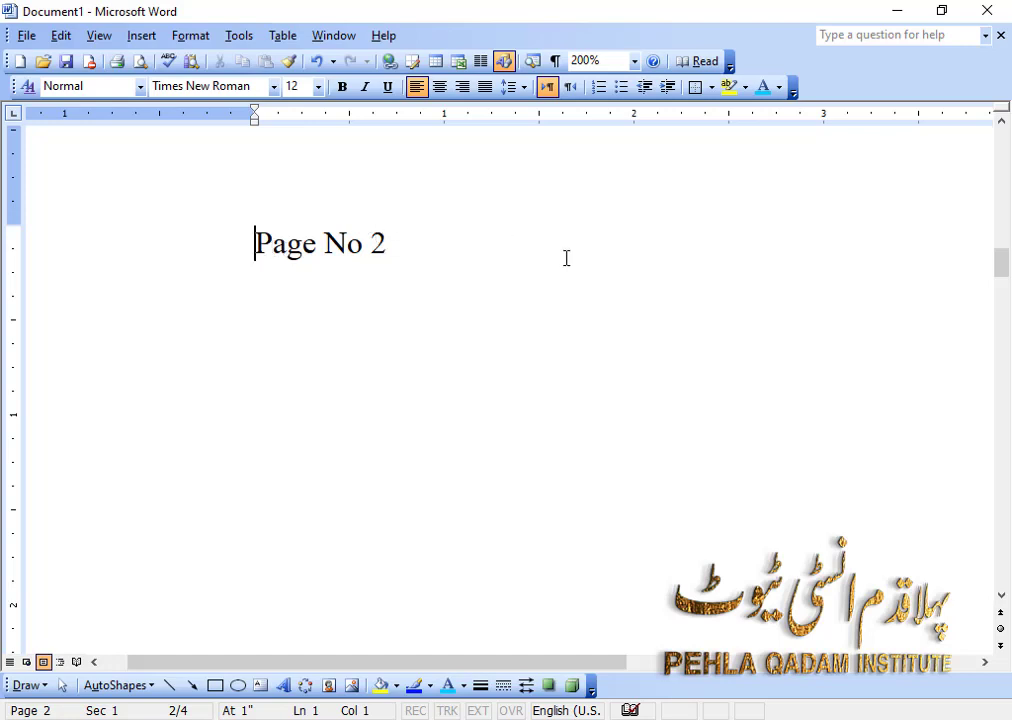
left_click_drag(1001, 265, 1005, 162)
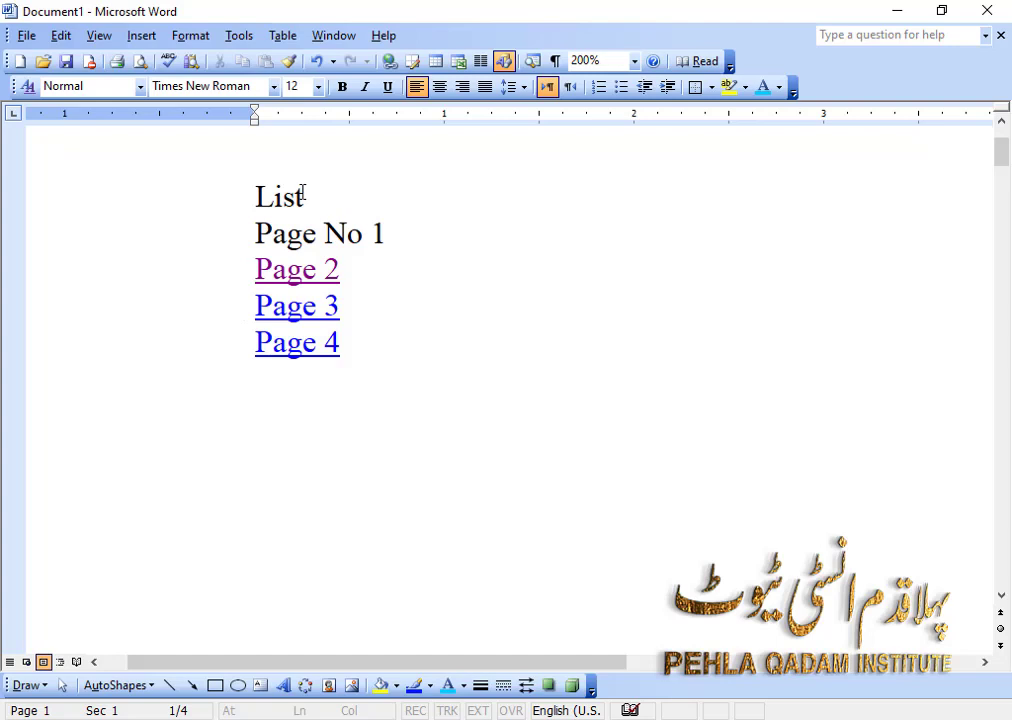
Bookmark the "List" heading on page 1 under the name list.
left_click_drag(303, 193, 255, 196)
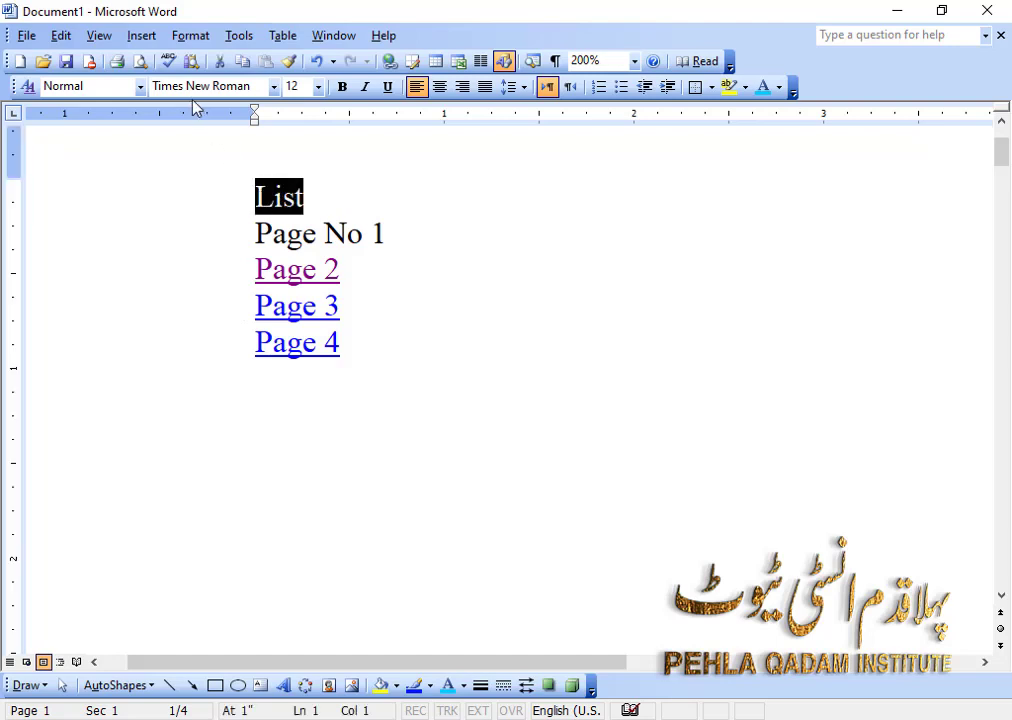
left_click(141, 36)
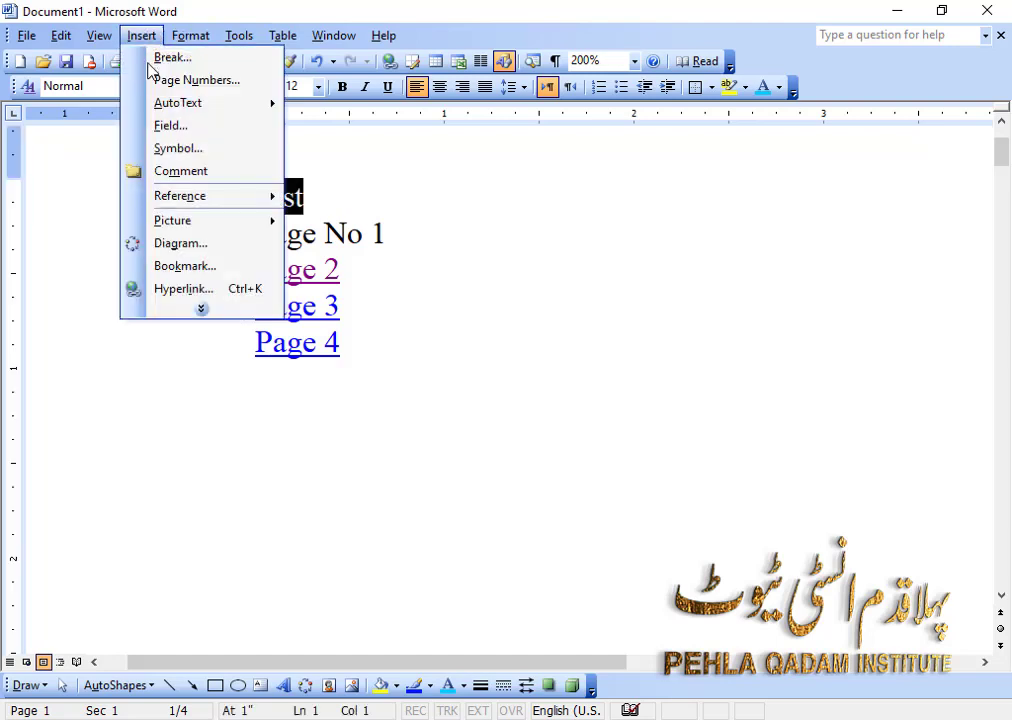
left_click(185, 266)
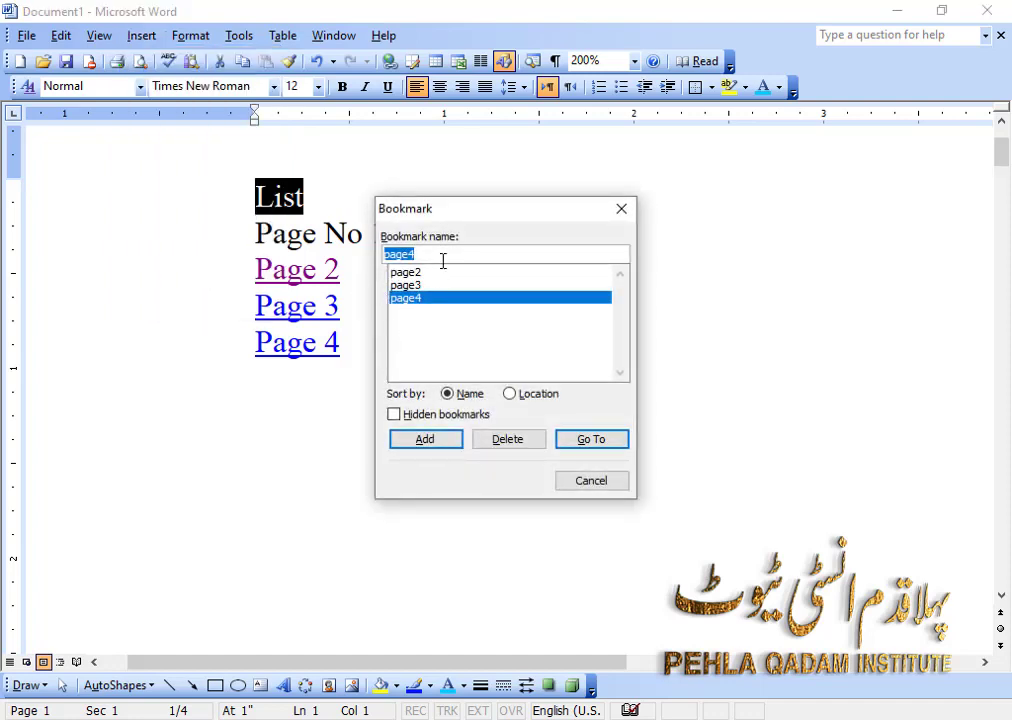
key("BackSpace")
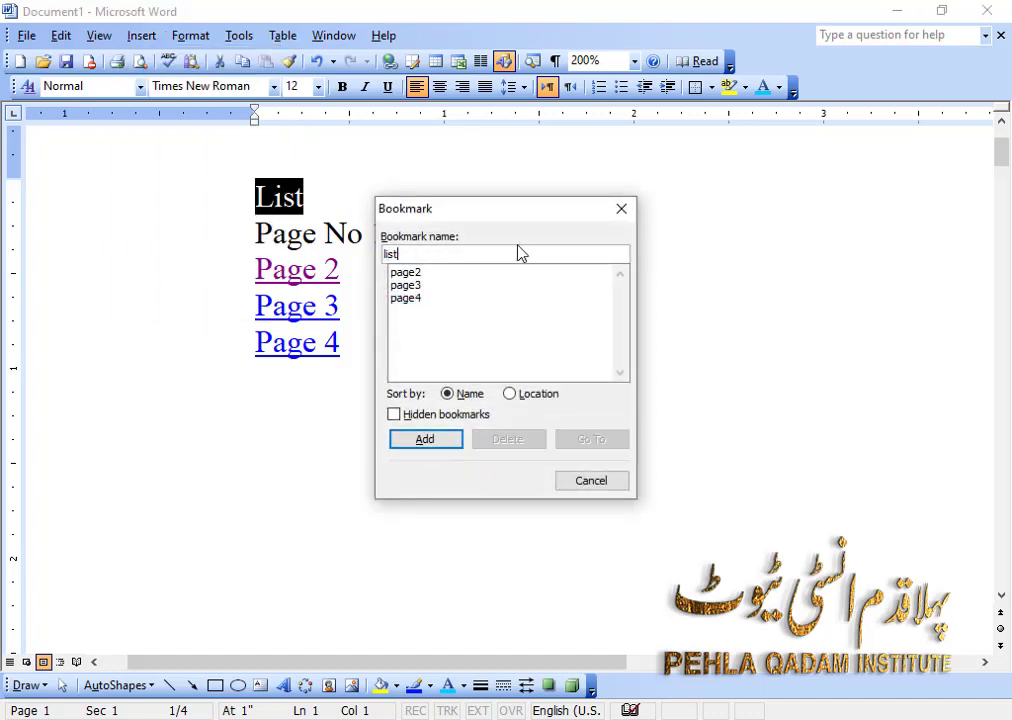
left_click(456, 439)
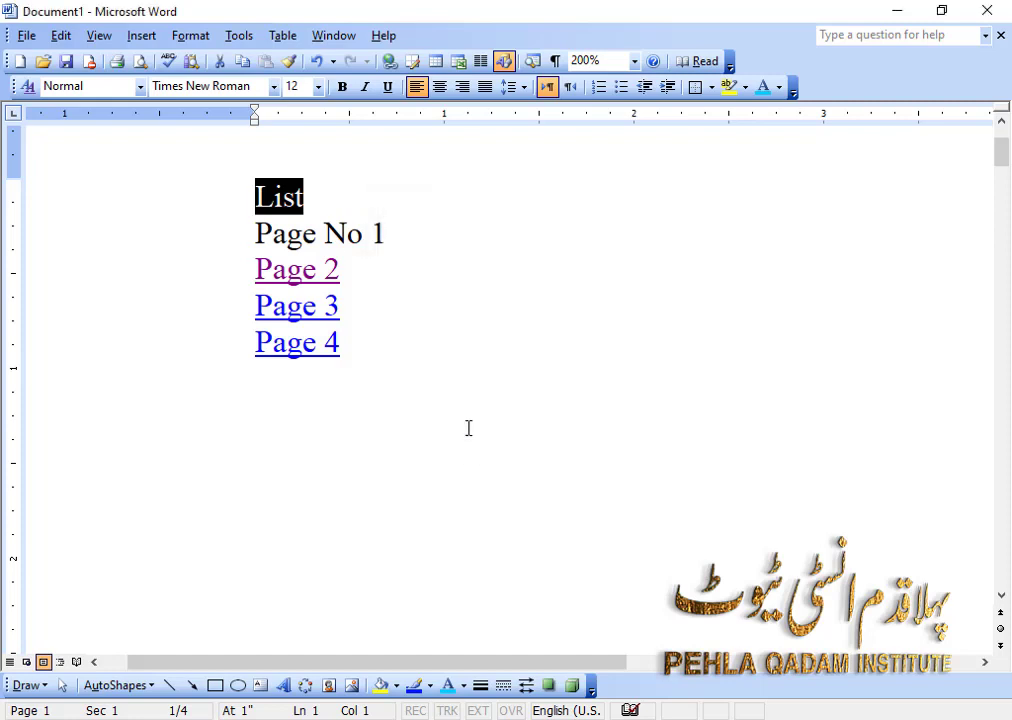
left_click(368, 309)
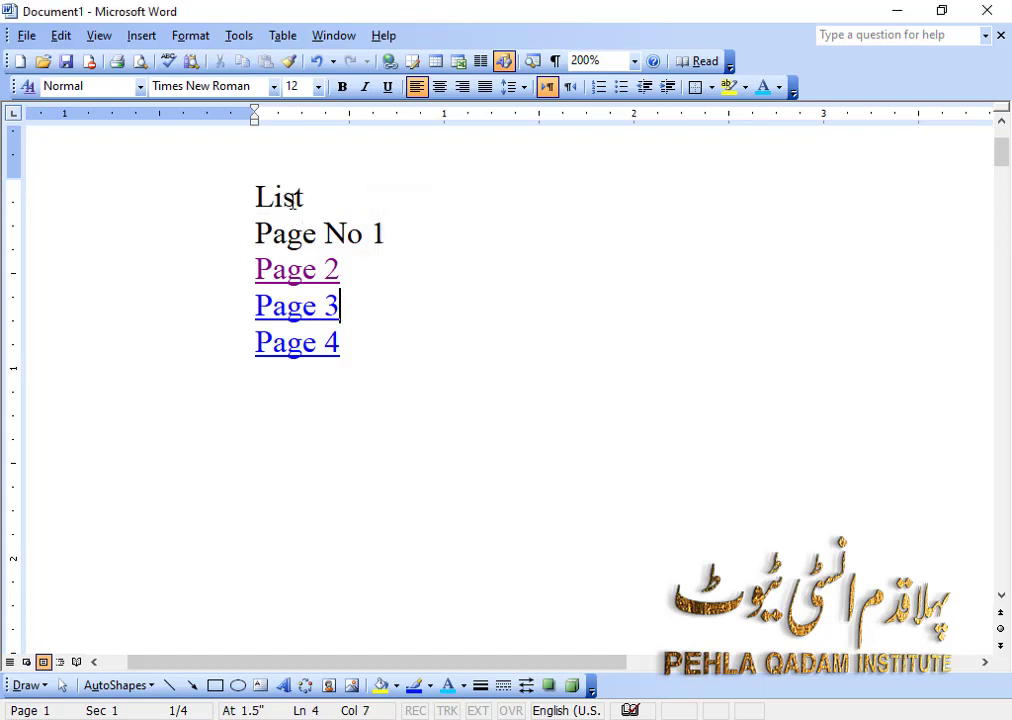
Hyperlink the "Page No 2" heading on the second page to the list bookmark, and follow it back to the list.
left_click(313, 284)
left_click(313, 284, "ctrl")
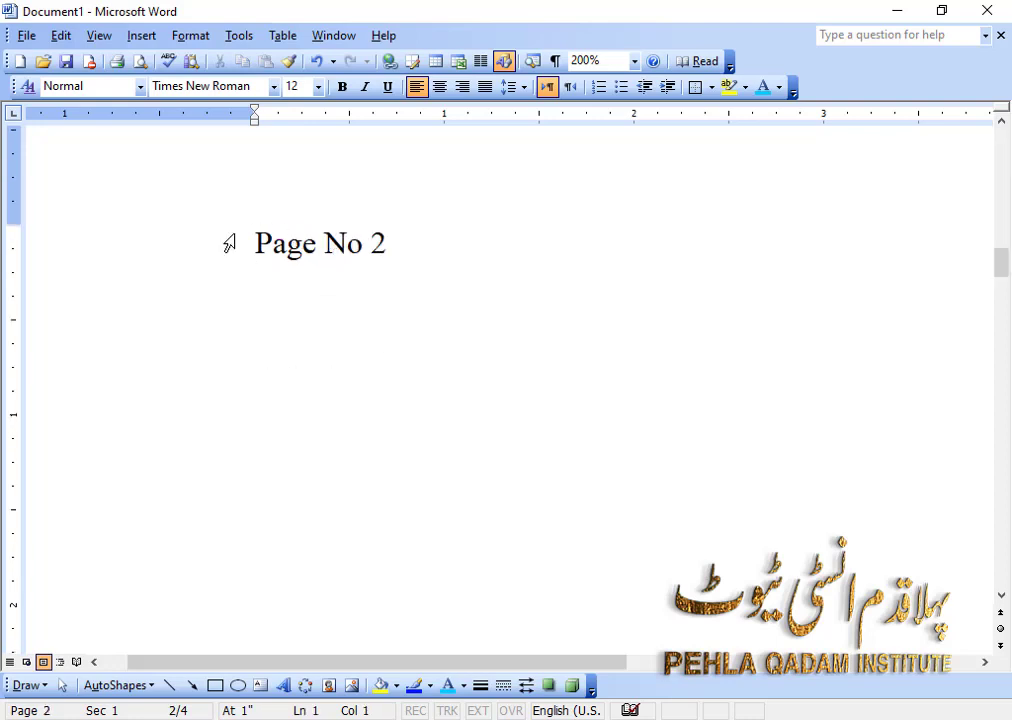
left_click_drag(254, 243, 388, 244)
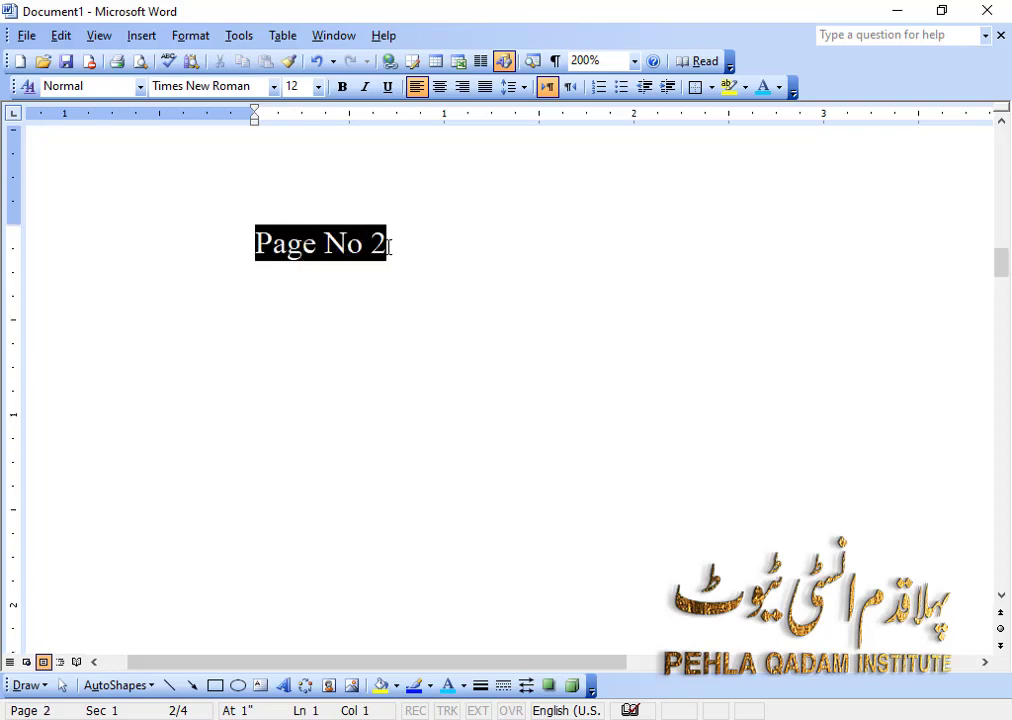
left_click(140, 36)
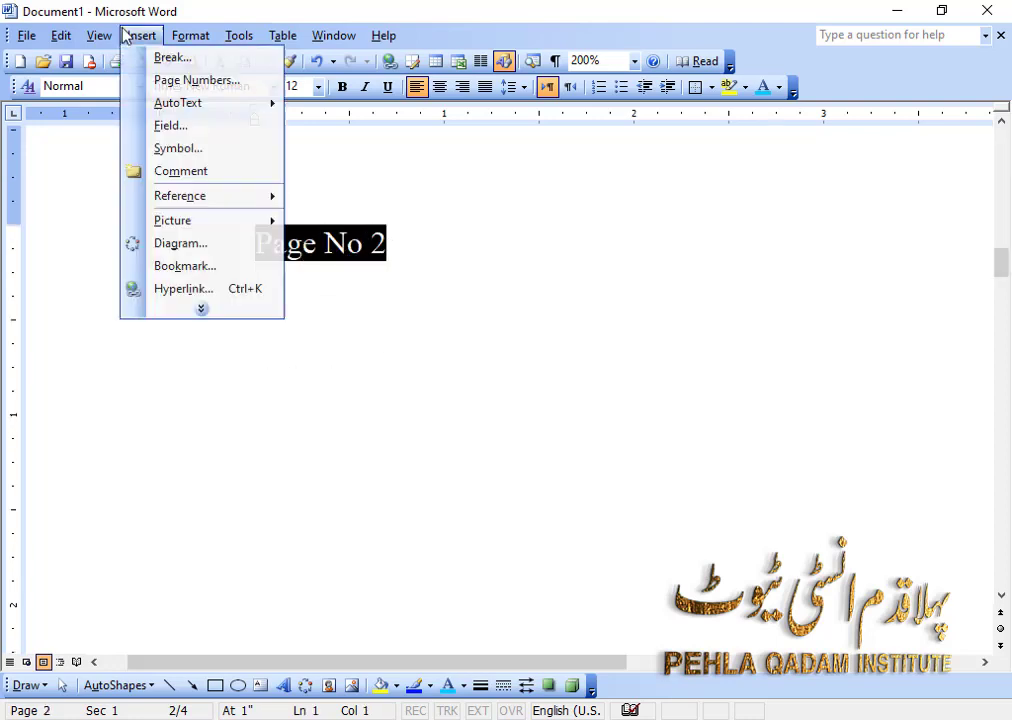
left_click(203, 291)
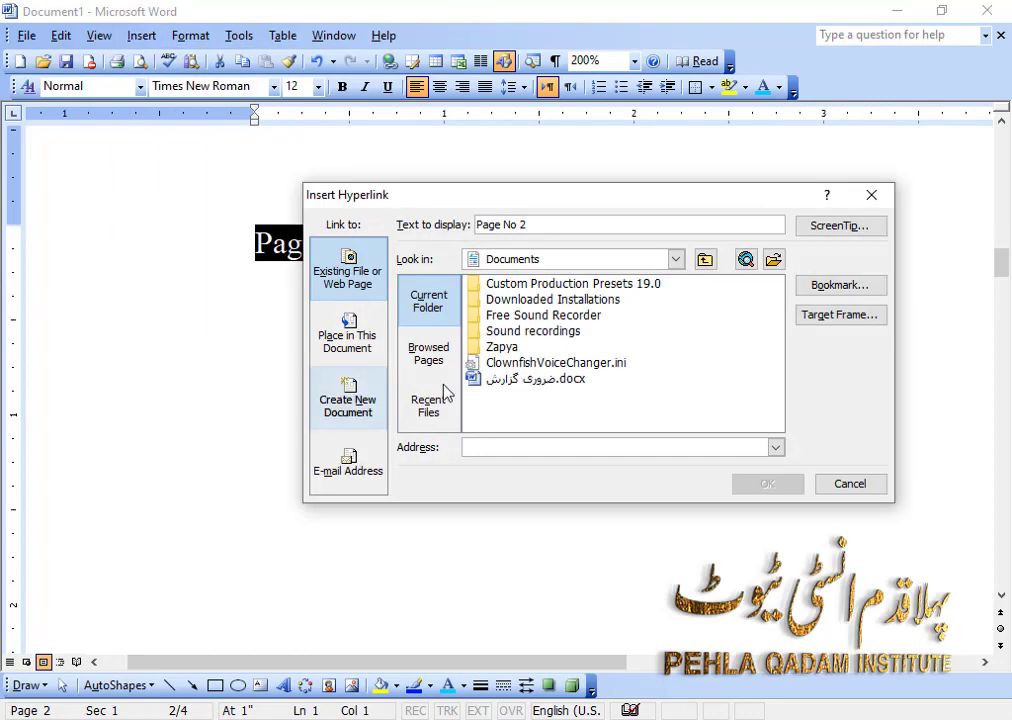
left_click(825, 289)
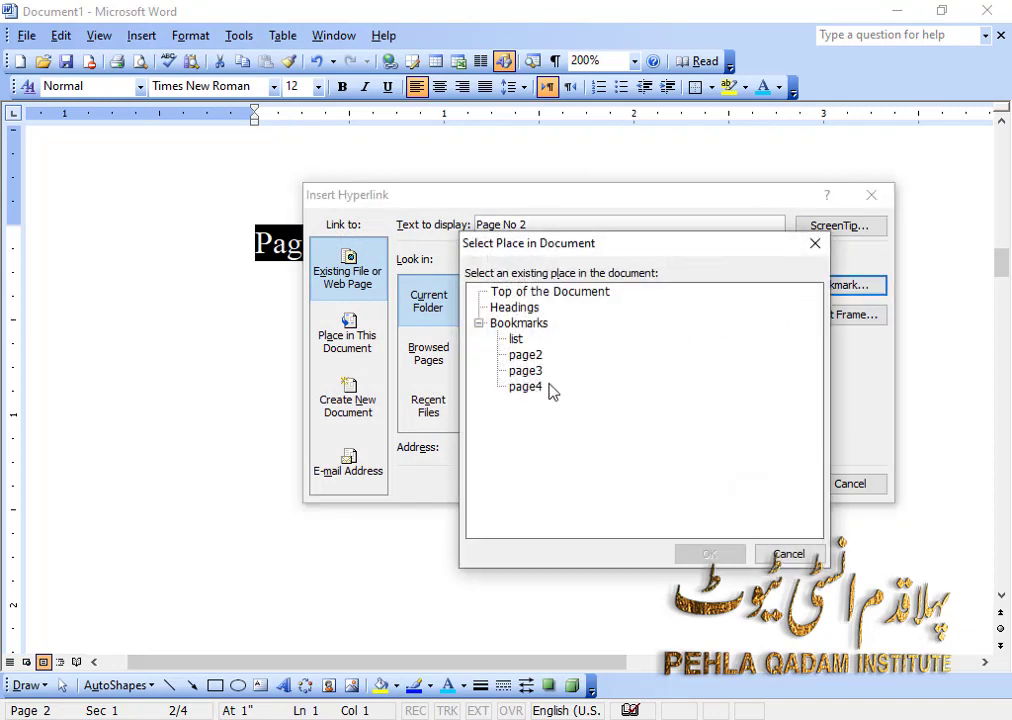
left_click(514, 340)
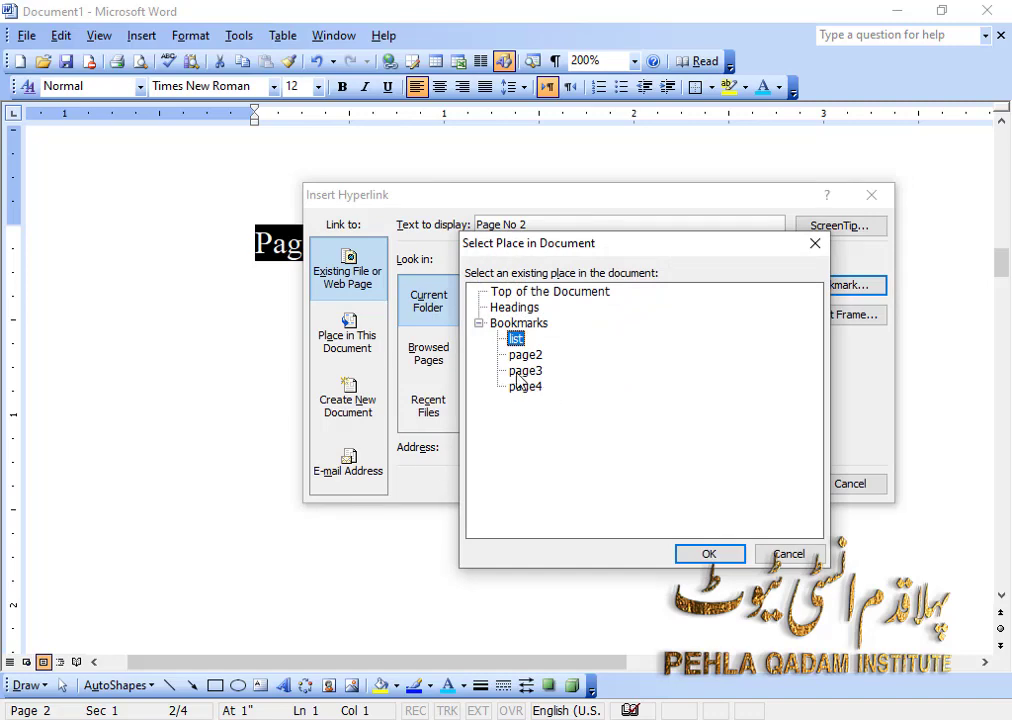
left_click(703, 555)
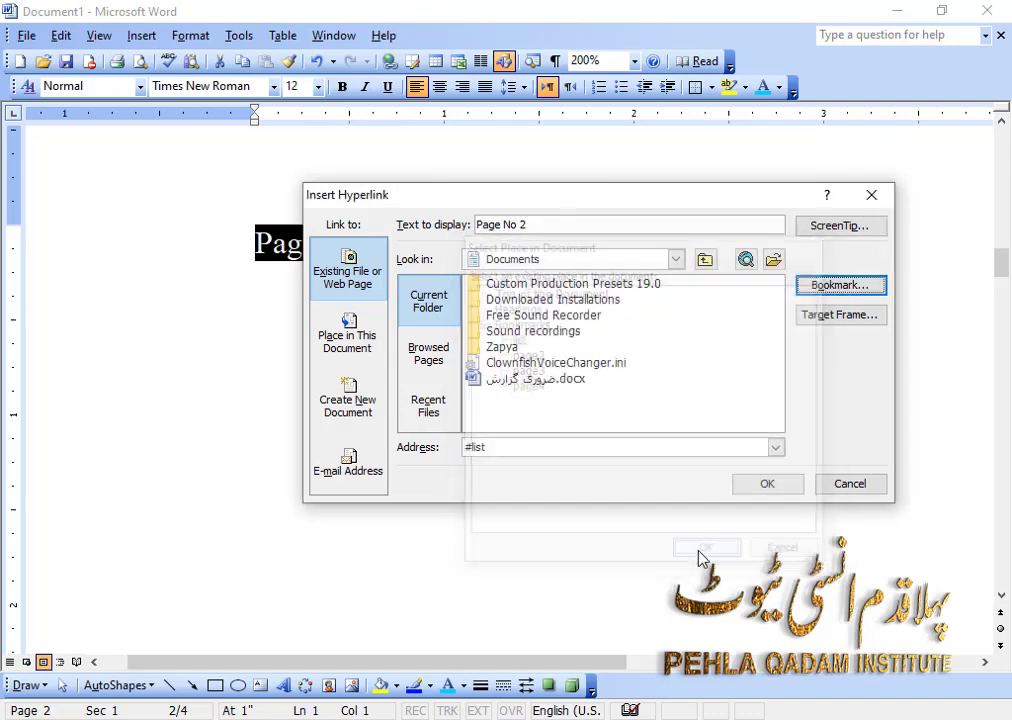
left_click(784, 486)
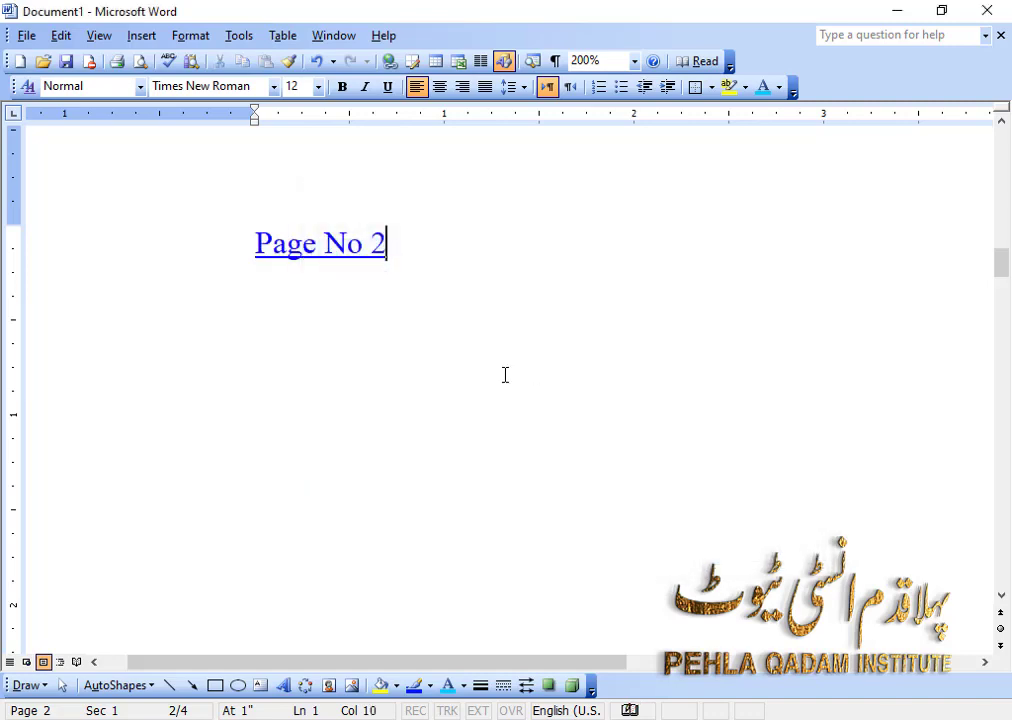
key("Return")
left_click(344, 253, "ctrl")
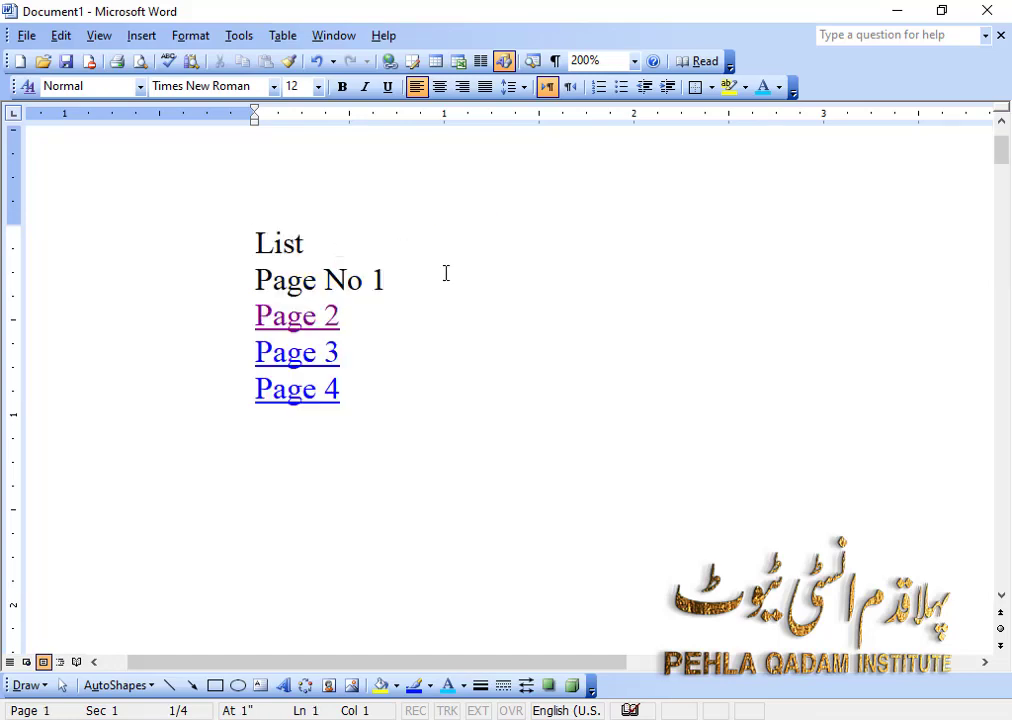
Hyperlink the "Page No 3" heading on the third page to the list bookmark, and follow it back to the list.
left_click(325, 356, "ctrl")
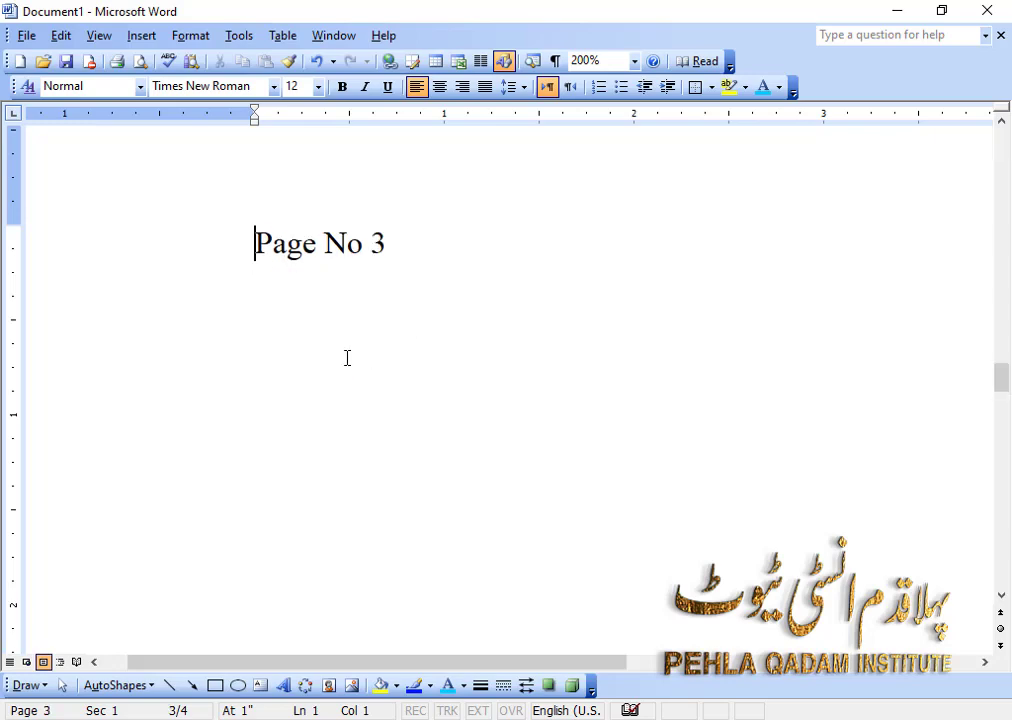
left_click_drag(256, 255, 432, 248)
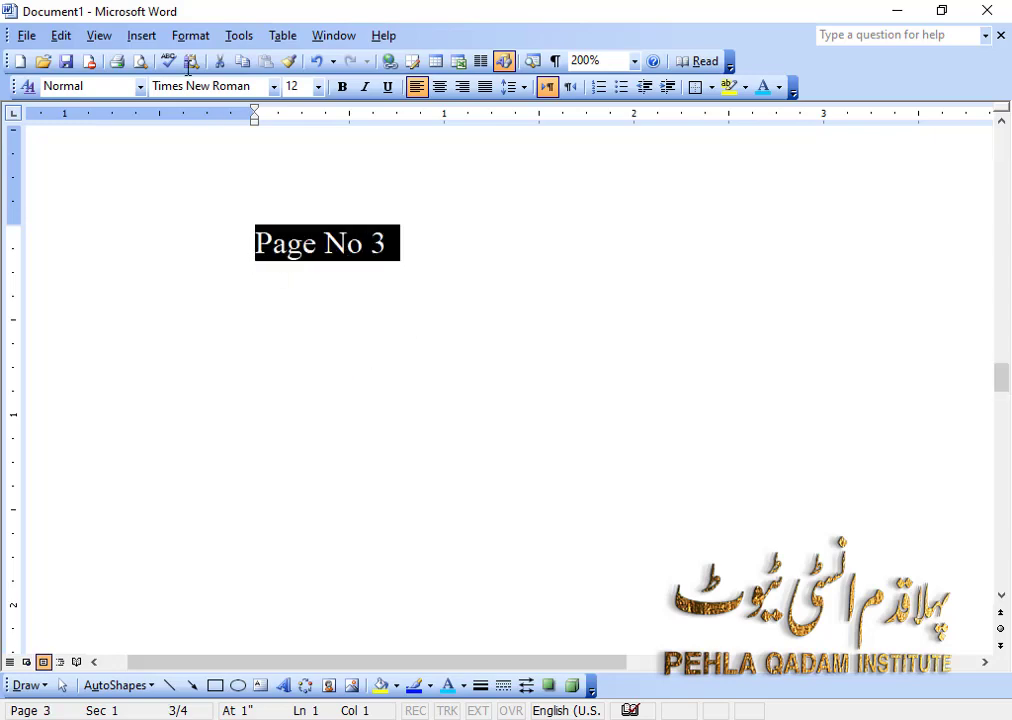
left_click(142, 36)
left_click(232, 288)
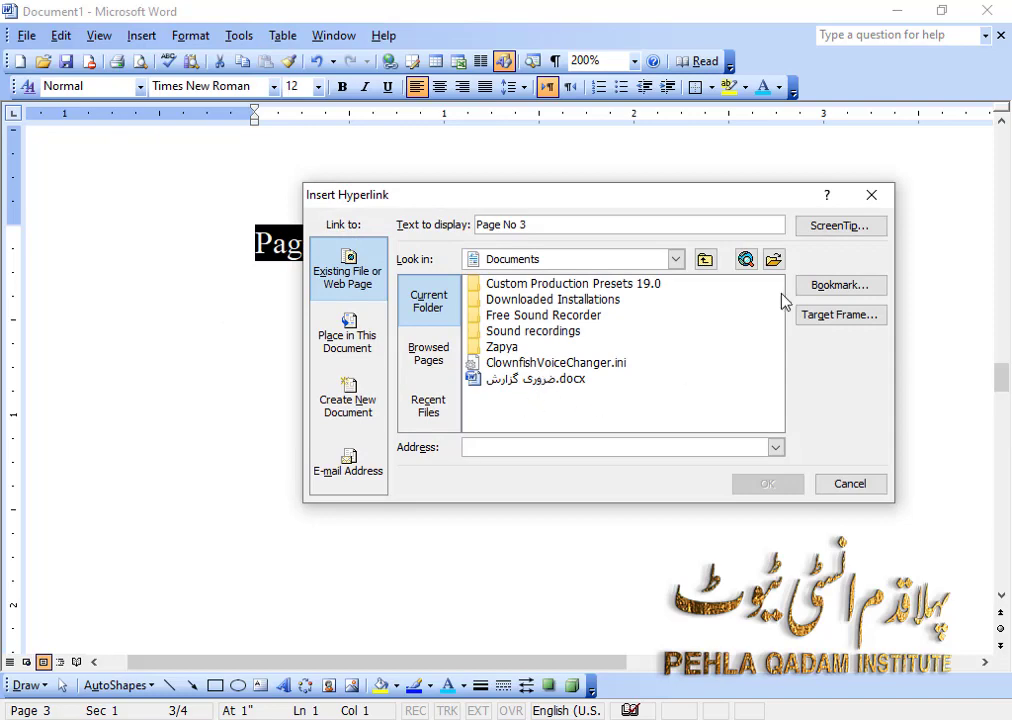
left_click(827, 285)
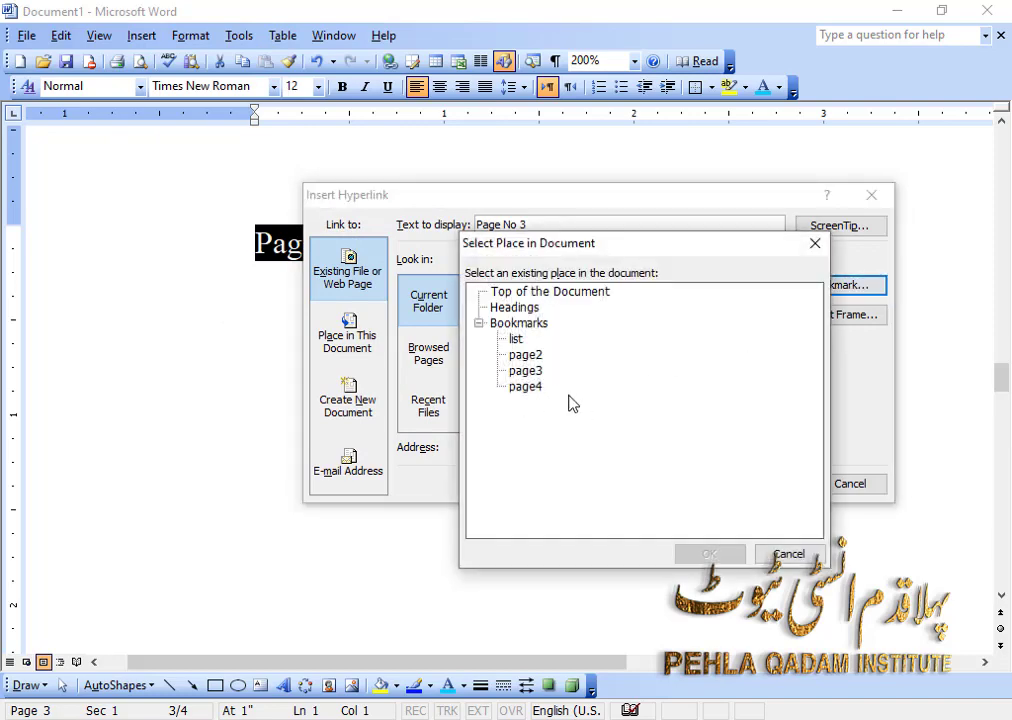
left_click(516, 340)
left_click(710, 555)
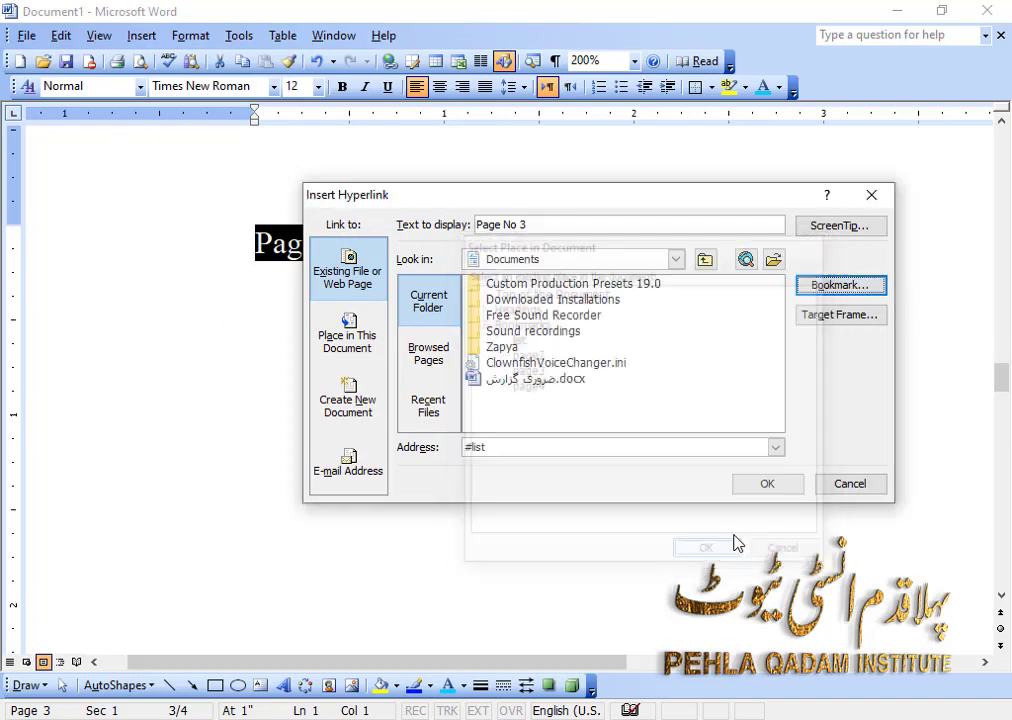
left_click(764, 485)
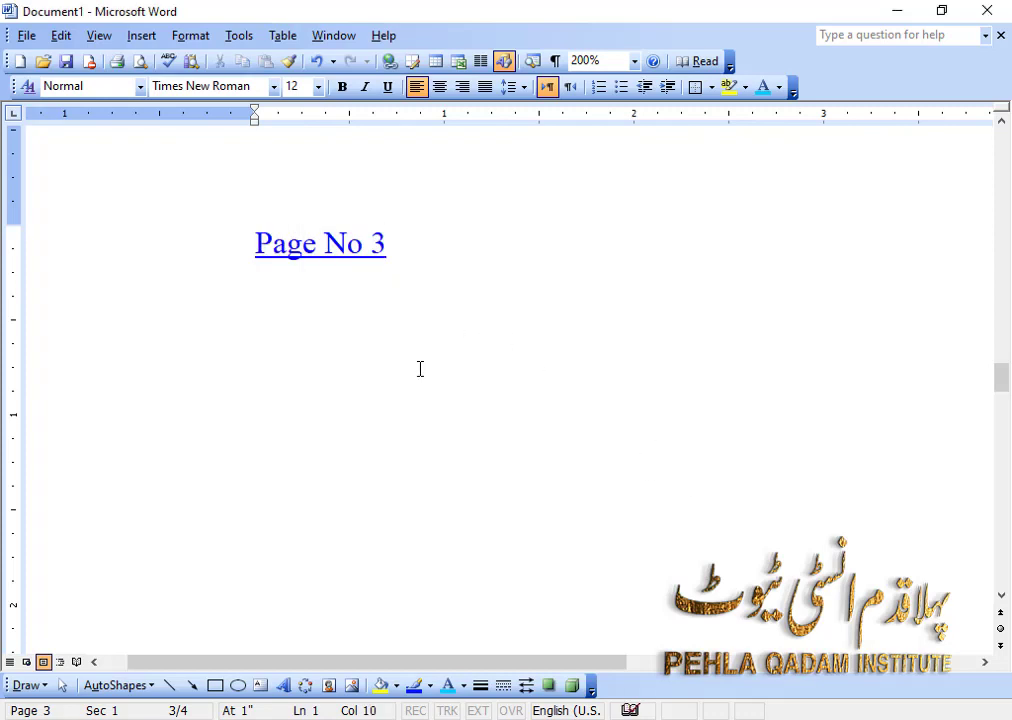
left_click(340, 252, "ctrl")
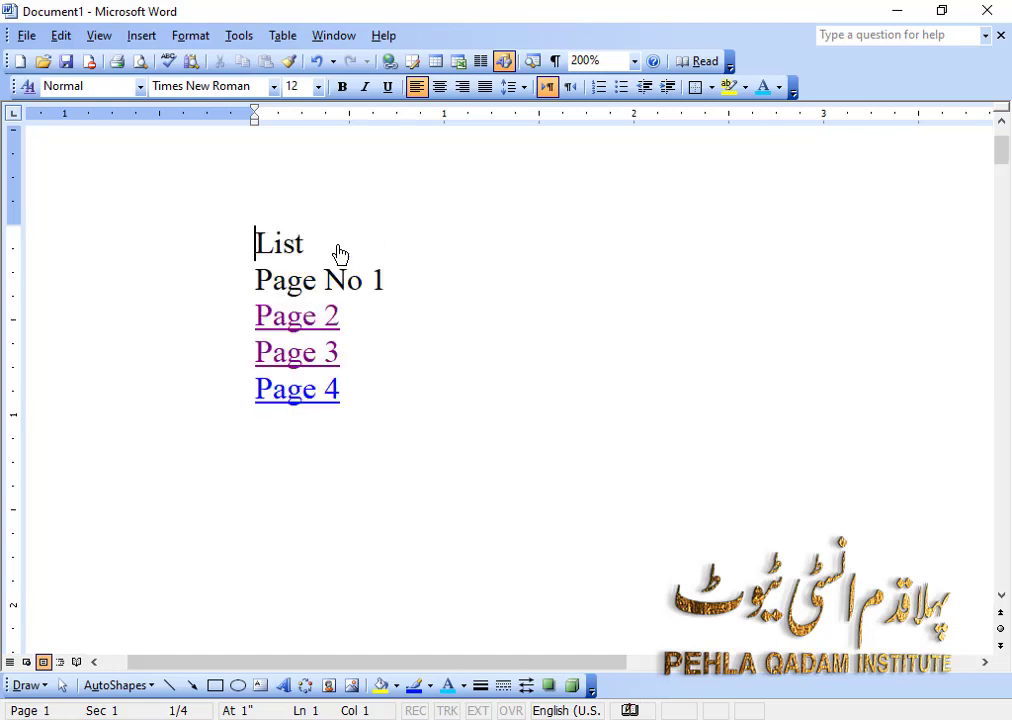
Hyperlink the "Page No 4" heading on the fourth page to the list bookmark, and follow it back to the list.
left_click(309, 402, "ctrl")
left_click(219, 255)
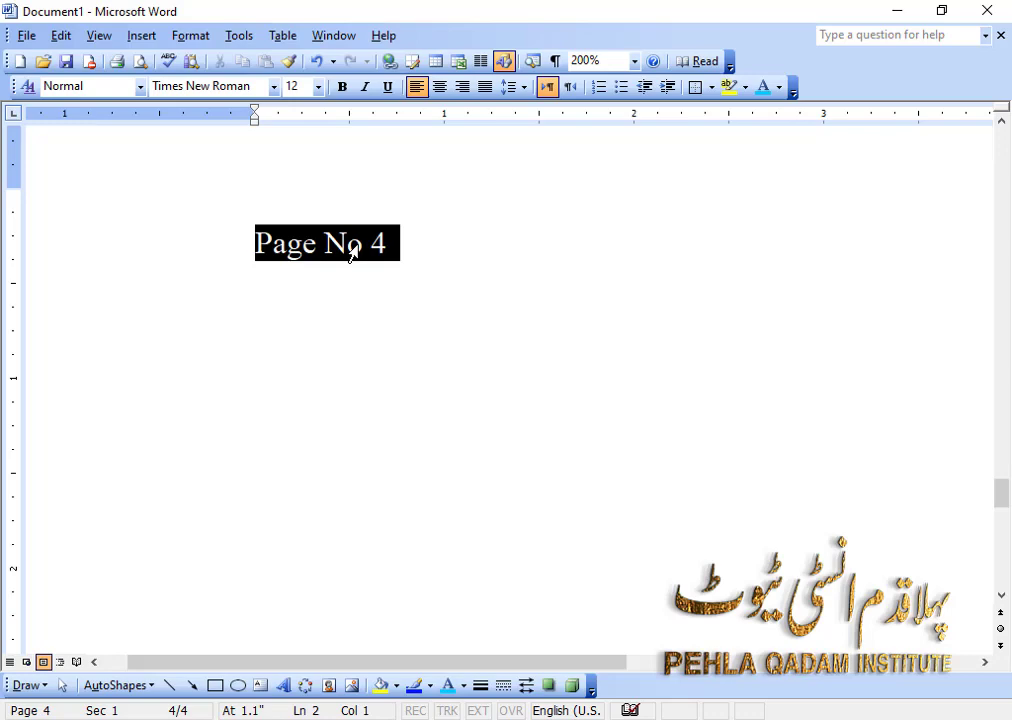
left_click(141, 36)
left_click(195, 292)
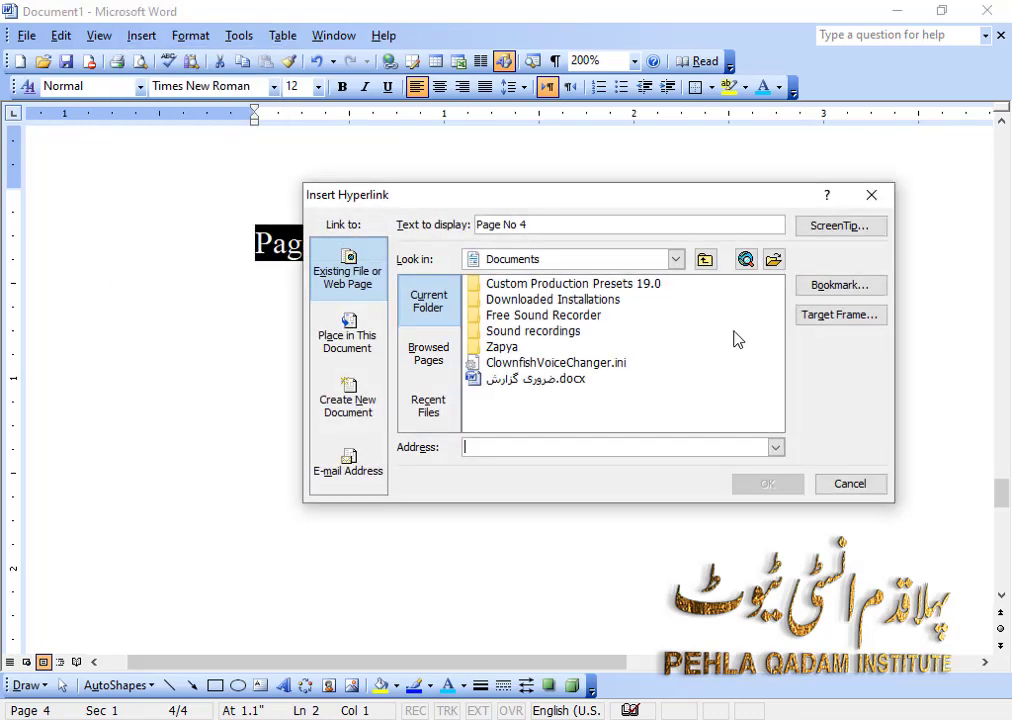
left_click(840, 286)
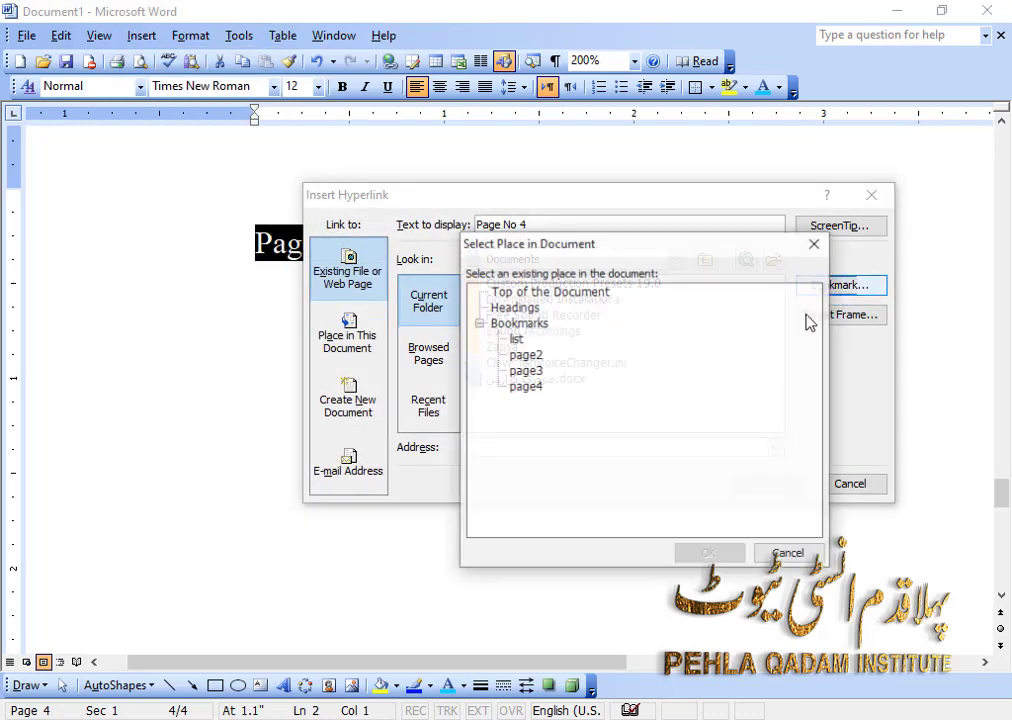
left_click(515, 339)
left_click(709, 554)
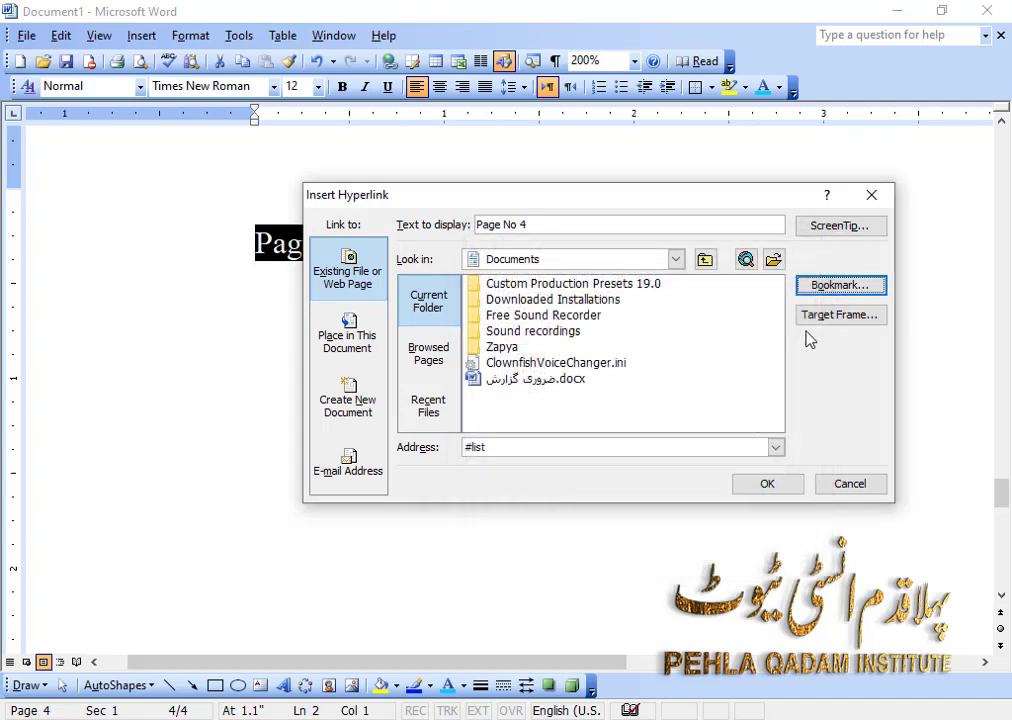
left_click(767, 484)
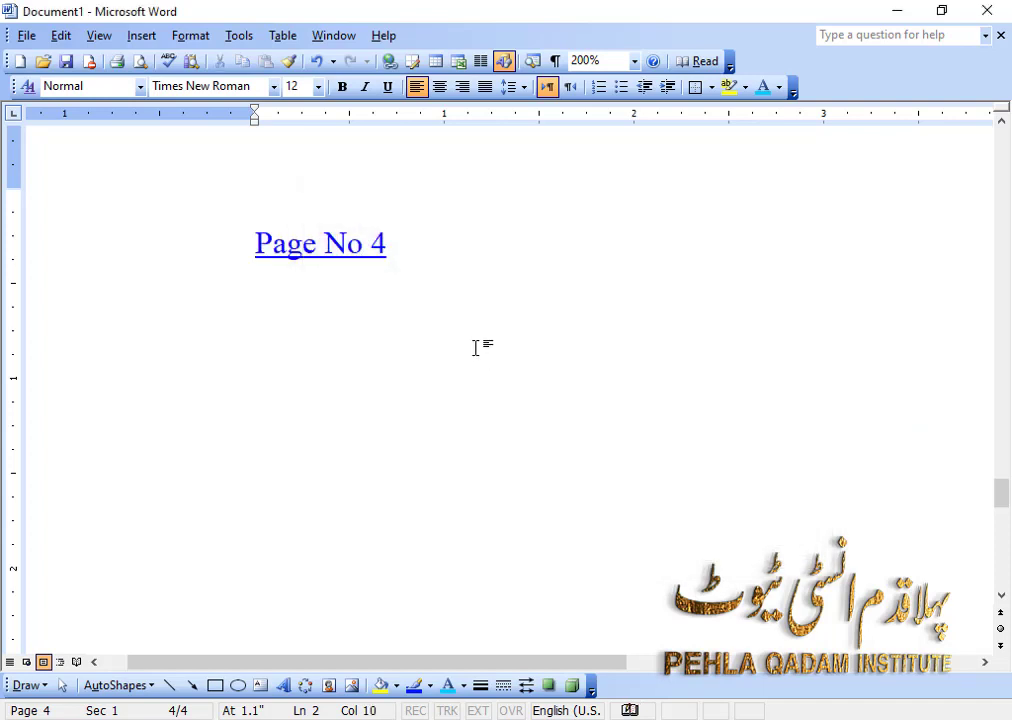
left_click(361, 253, "ctrl")
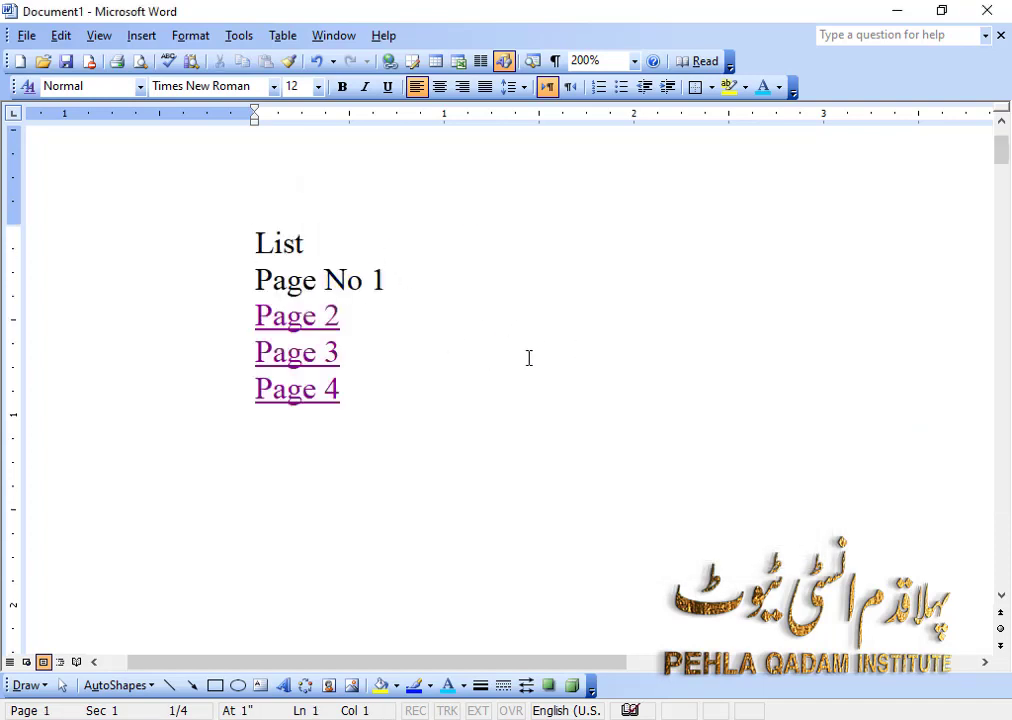
Add a new line reading "Naat :-" below the "Page 4" entry in the page 1 list.
left_click(441, 402)
key("Return")
type("N")
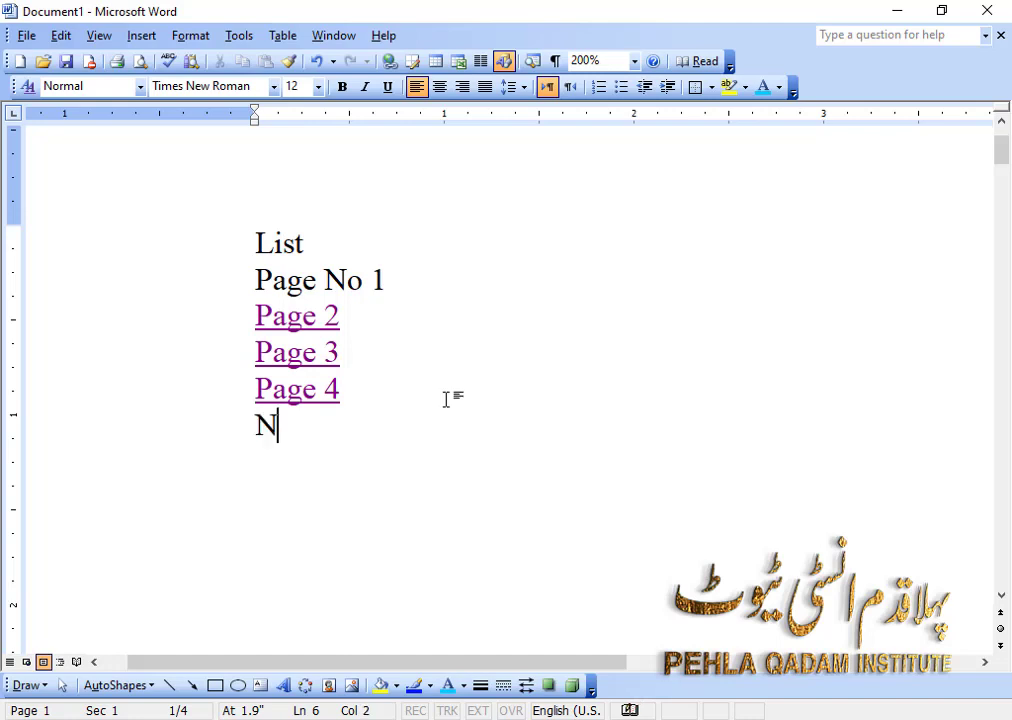
type("aat :")
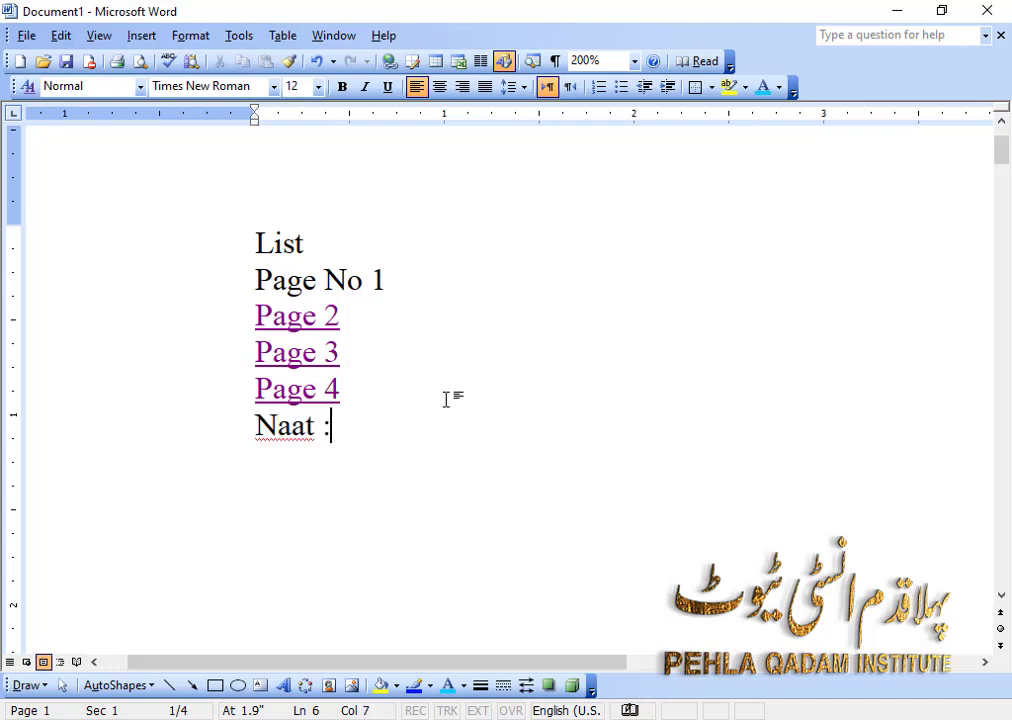
type("-")
key("shift+Home")
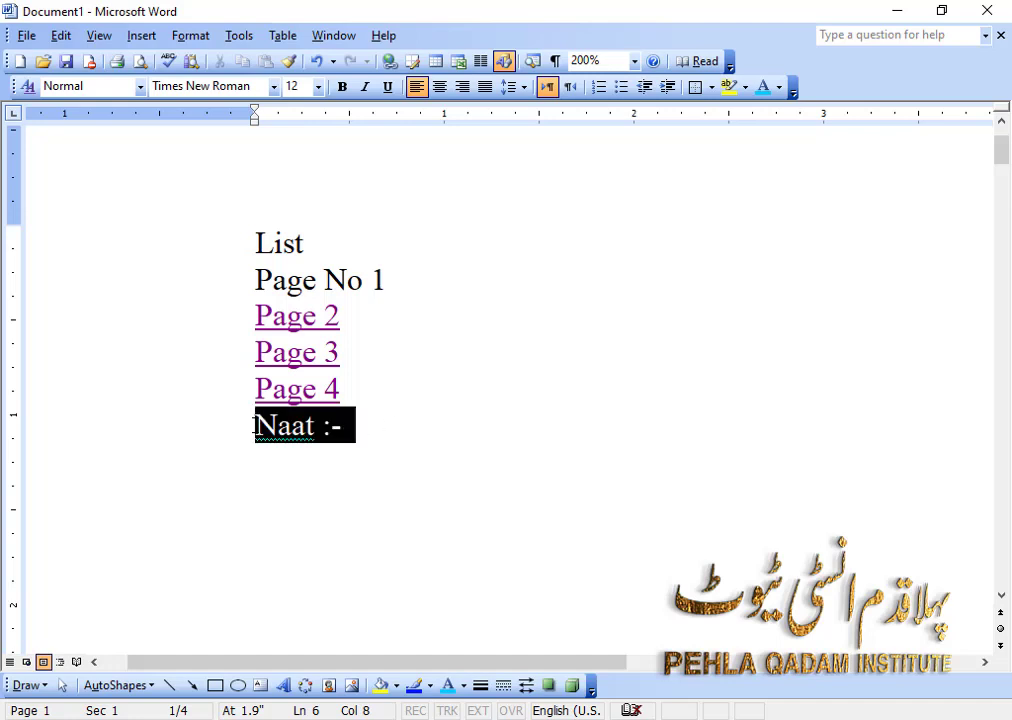
left_click(141, 35)
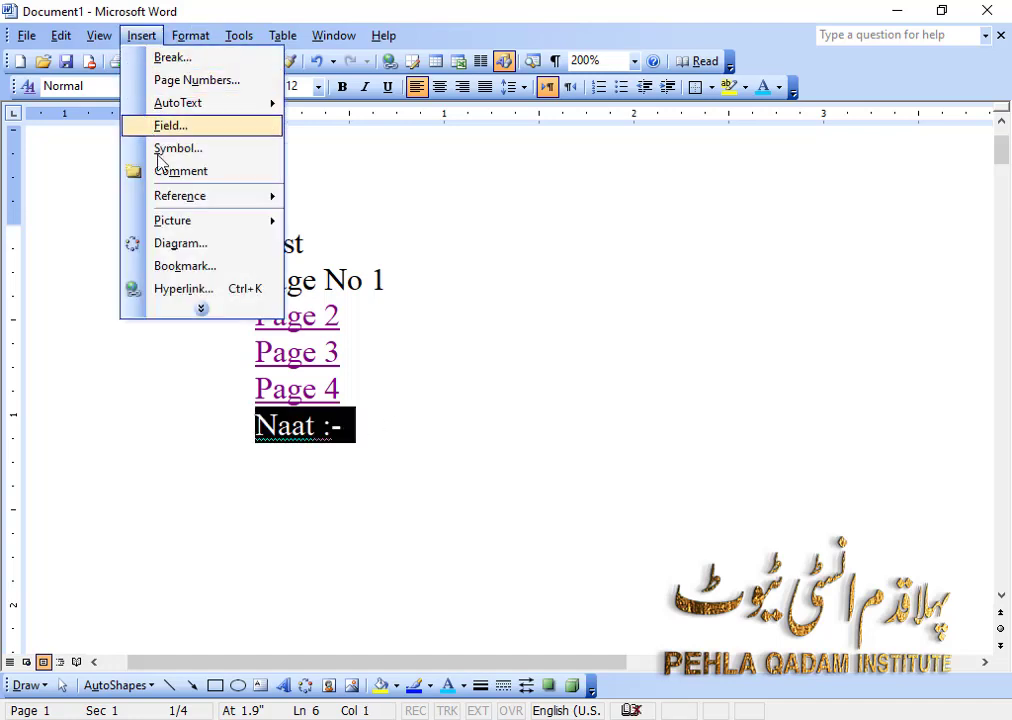
left_click(210, 312)
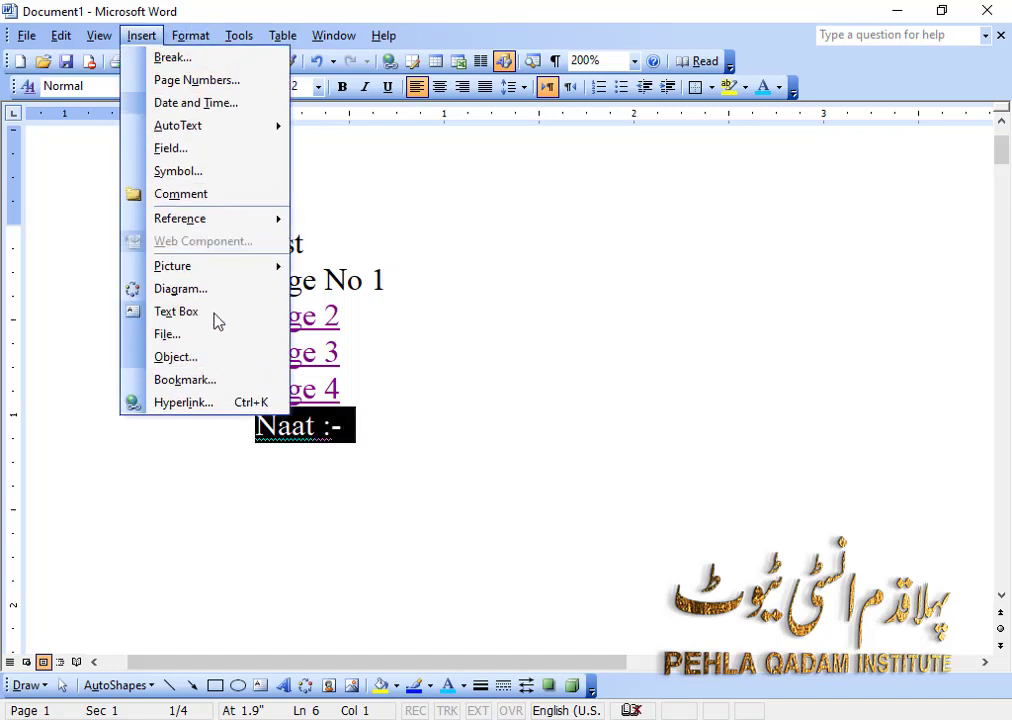
left_click(216, 403)
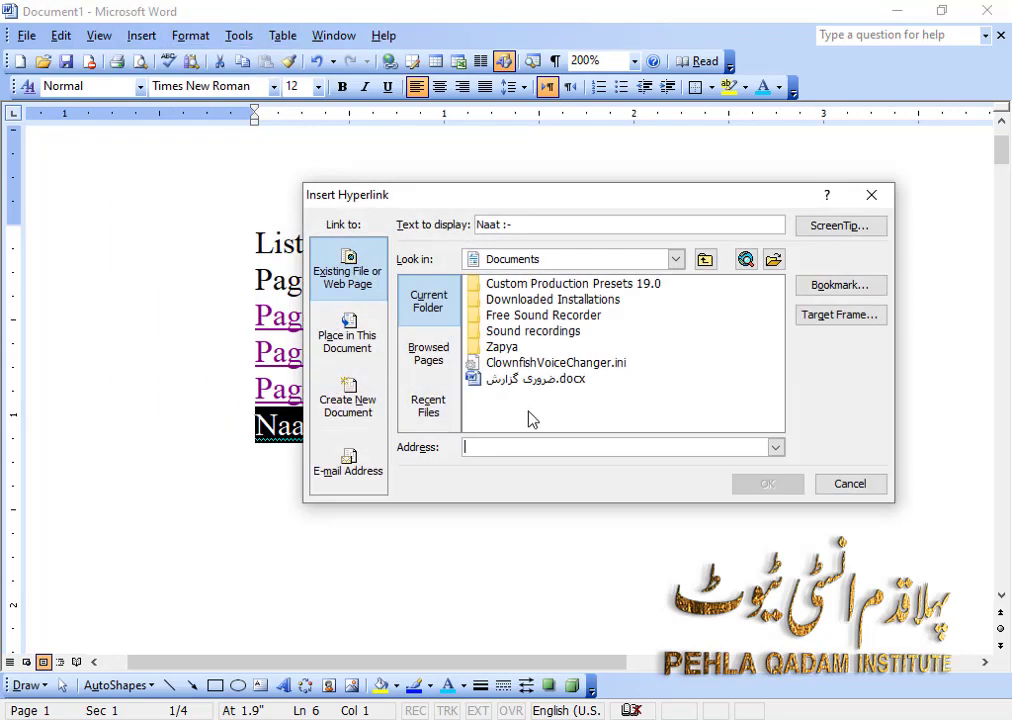
left_click(676, 260)
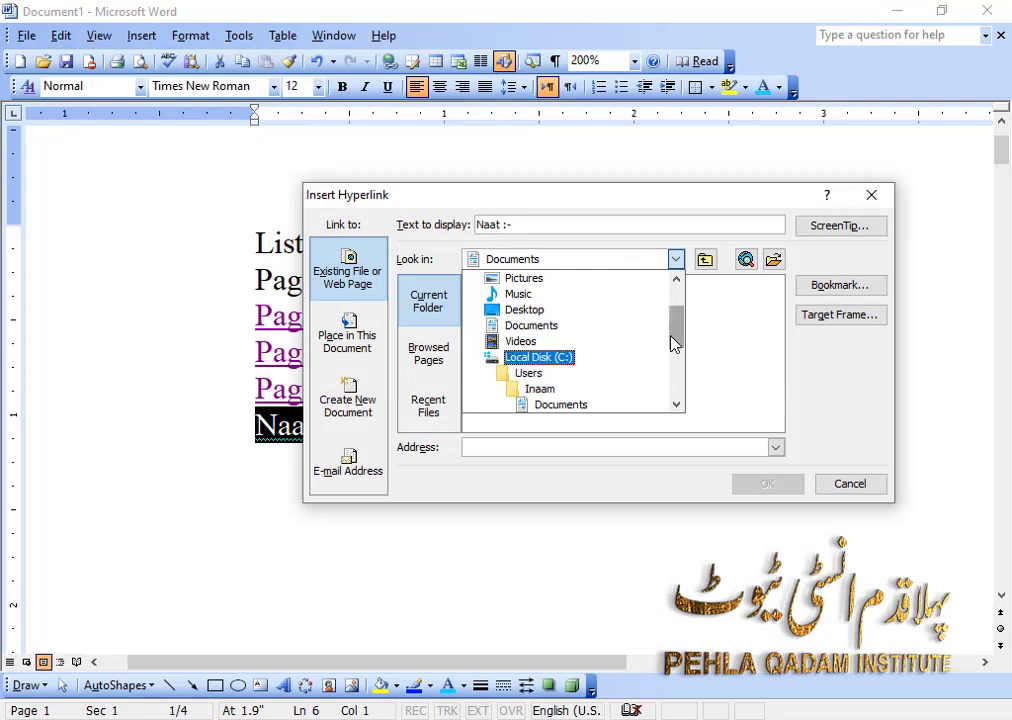
left_click_drag(674, 337, 685, 392)
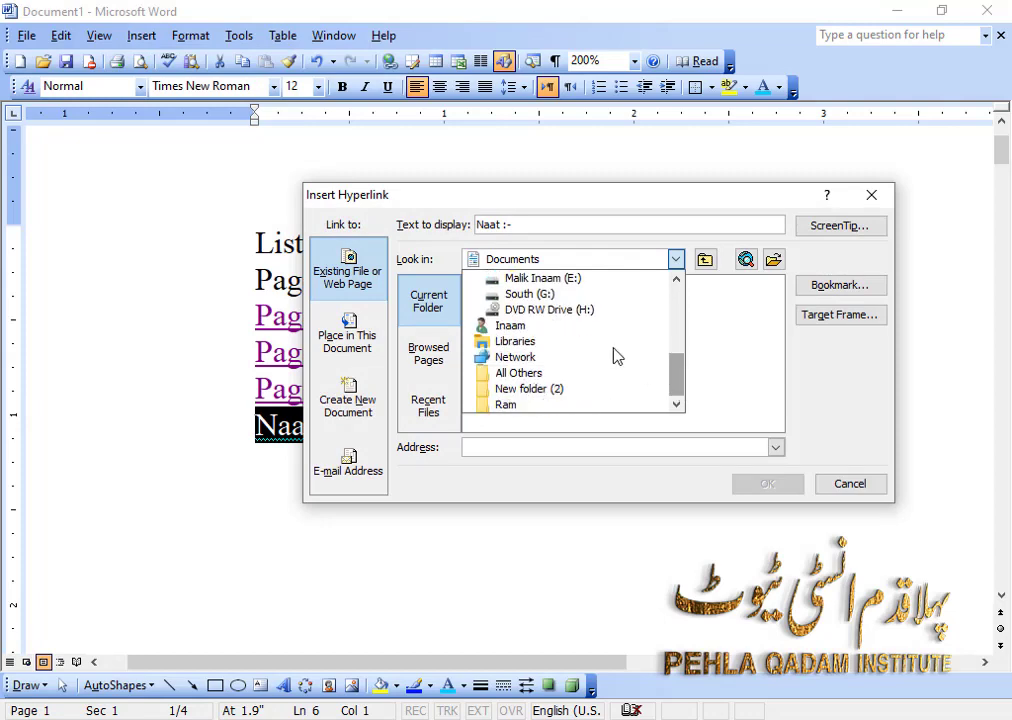
left_click(742, 368)
left_click(822, 486)
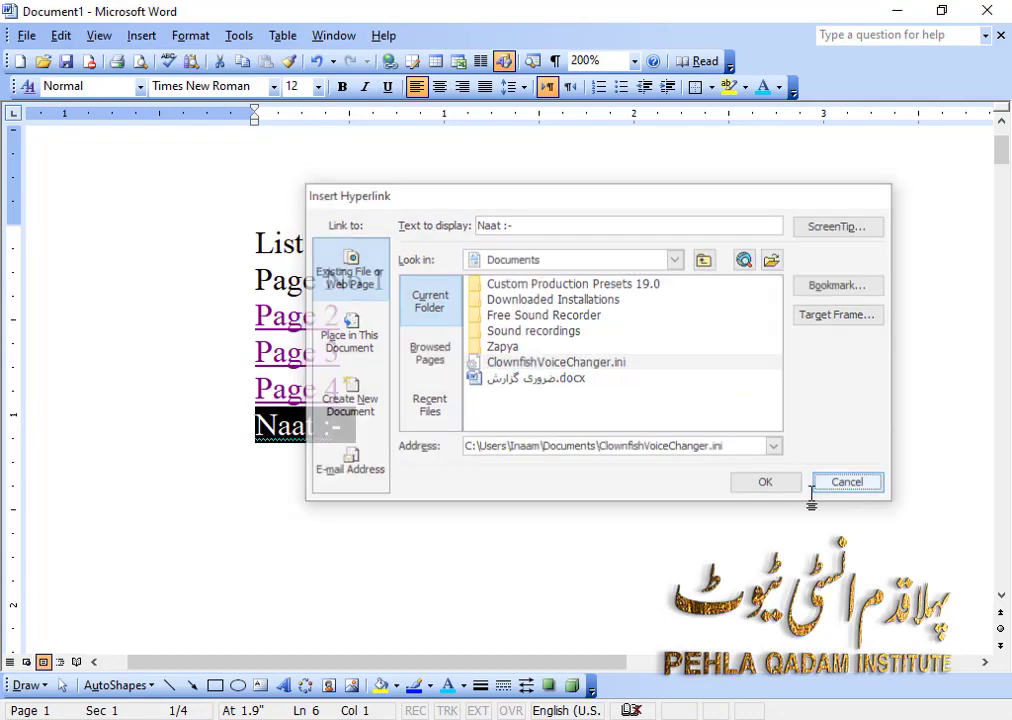
key("ctrl")
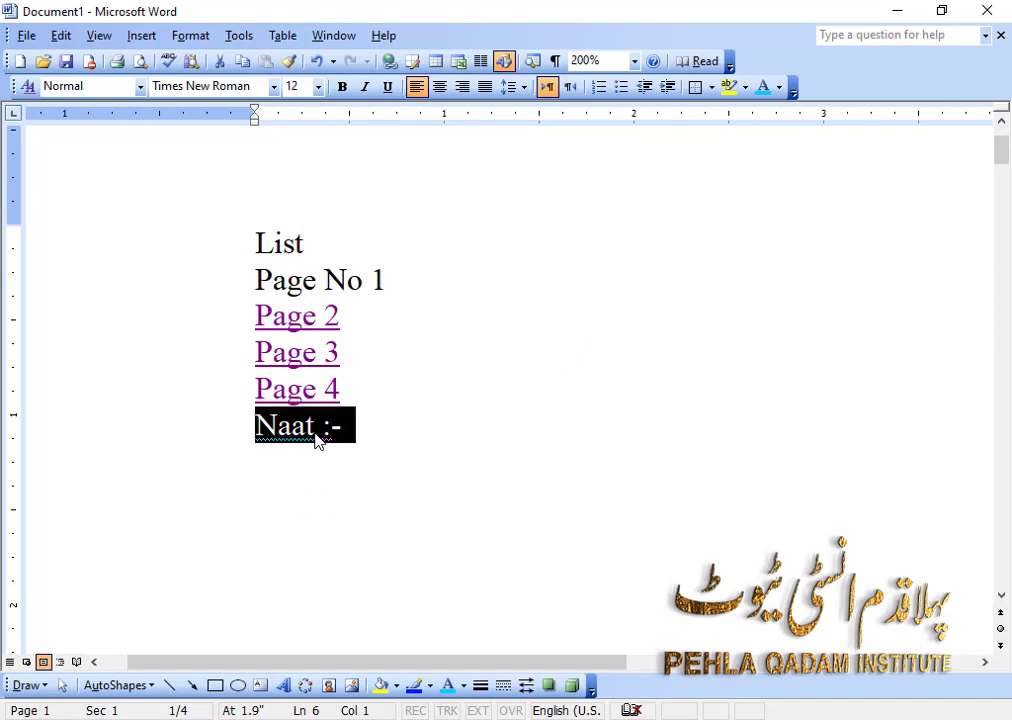
left_click(400, 442)
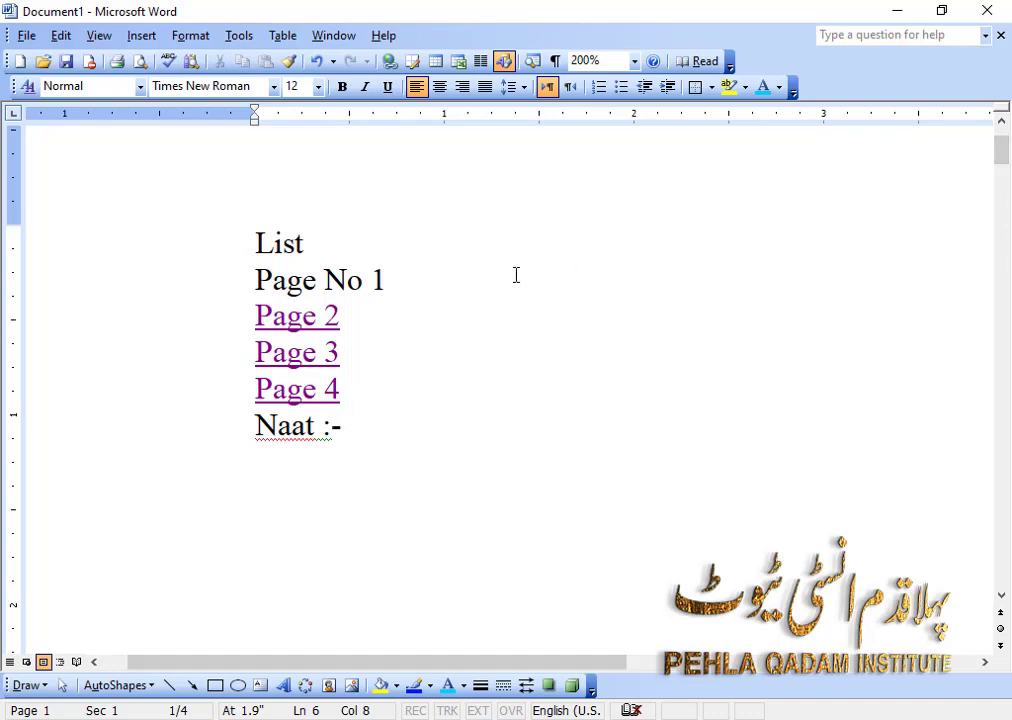
left_click(141, 36)
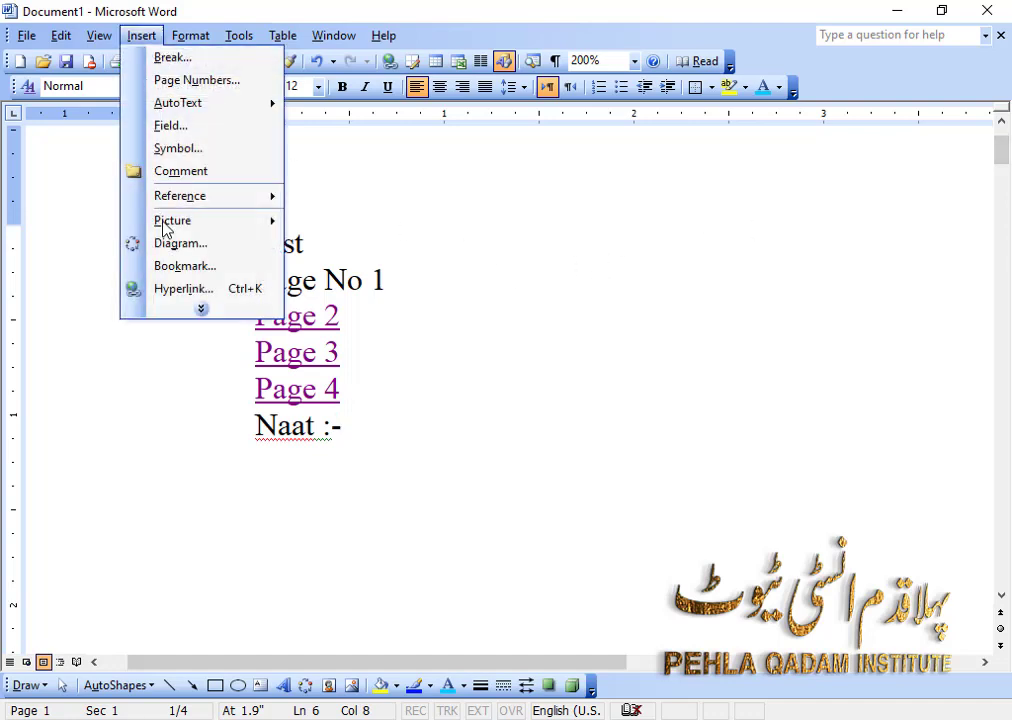
left_click(201, 311)
left_click(409, 443)
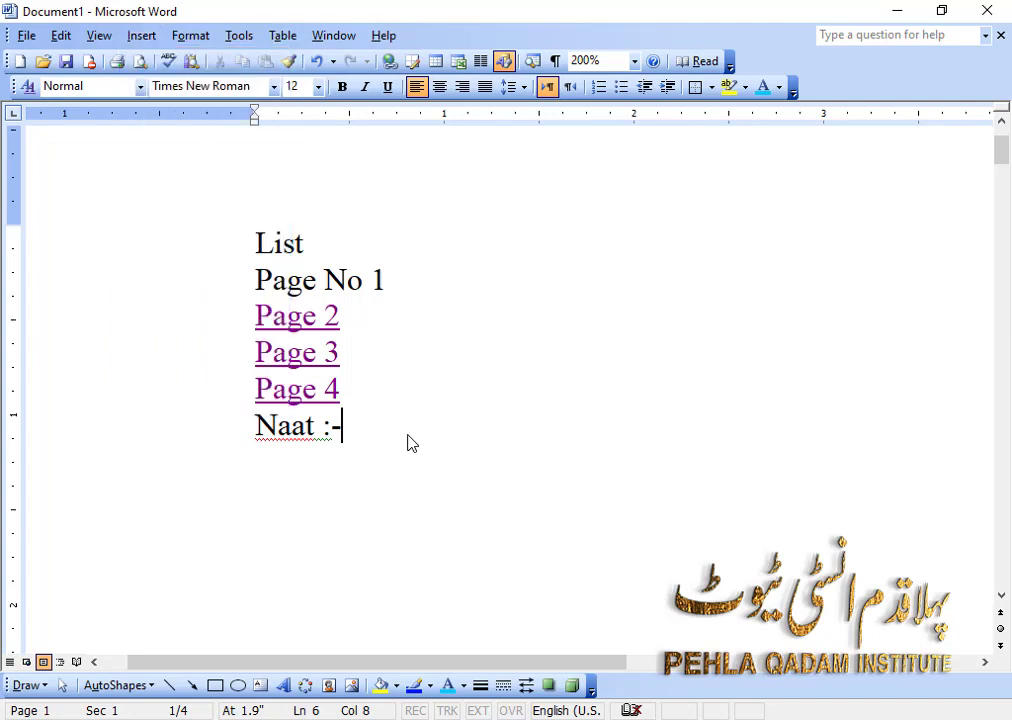